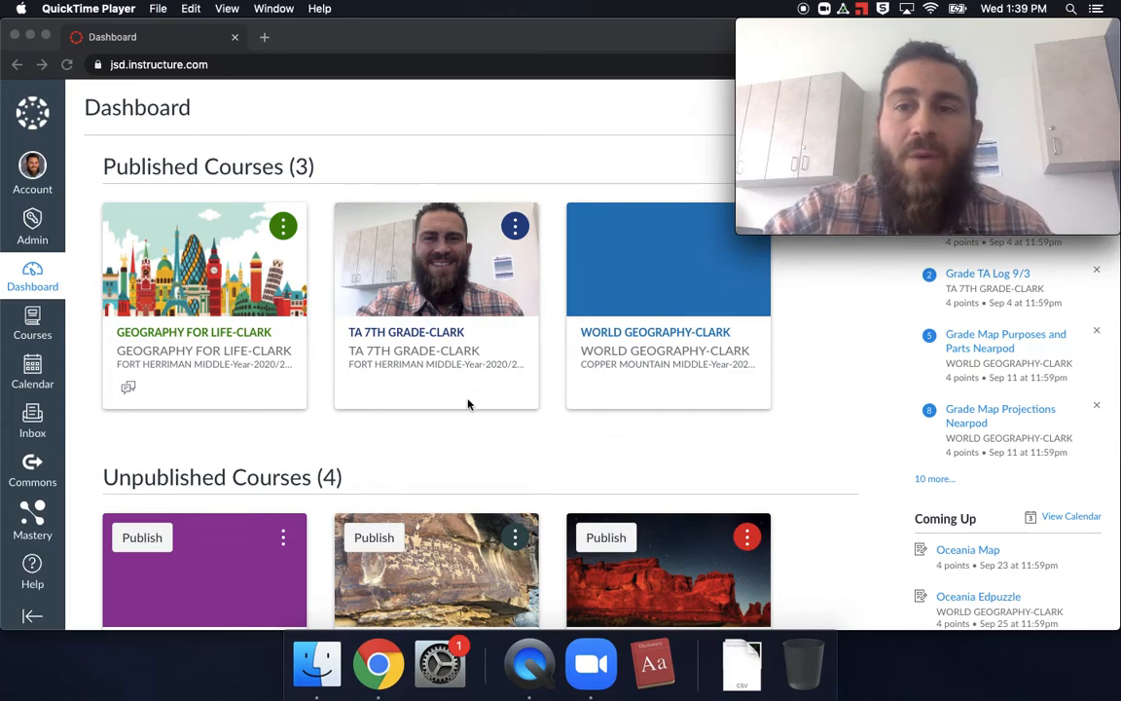
Step: Open the Geography for Life course and go to its current unit, LG2 Plate Tectonics
left_click(34, 328)
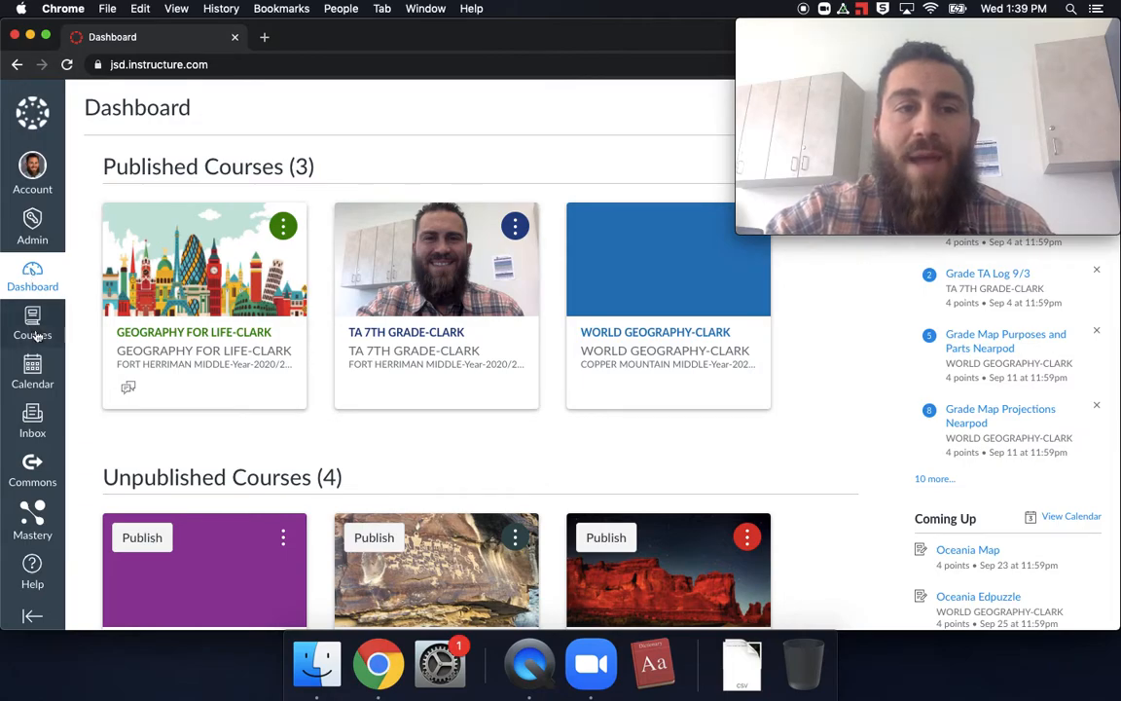
left_click(34, 331)
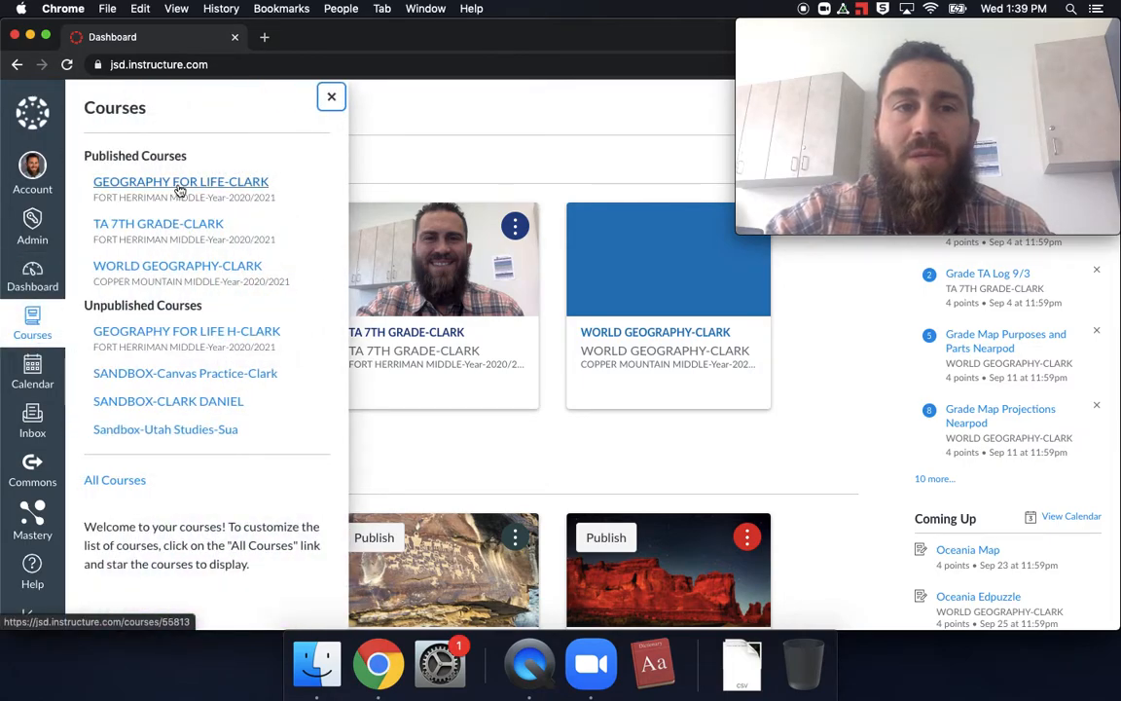
left_click(178, 189)
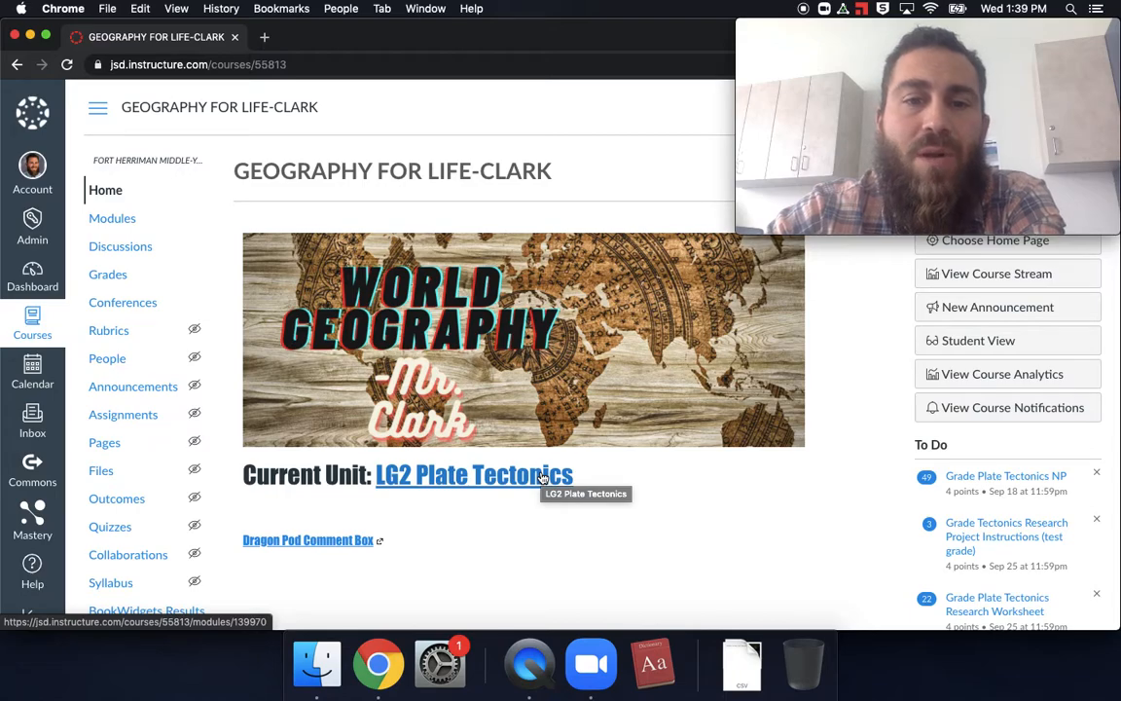
left_click(543, 476)
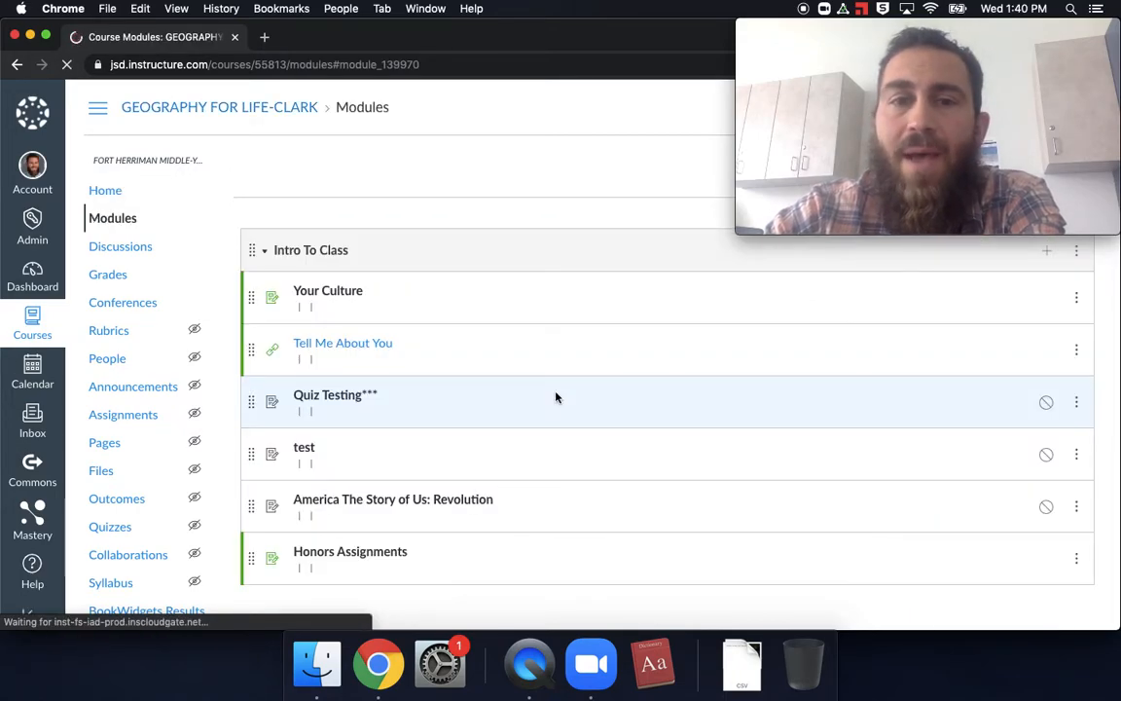
Step: Expand the Intro To Class module and open its Your Culture assignment
scroll(556, 396, "up", 10)
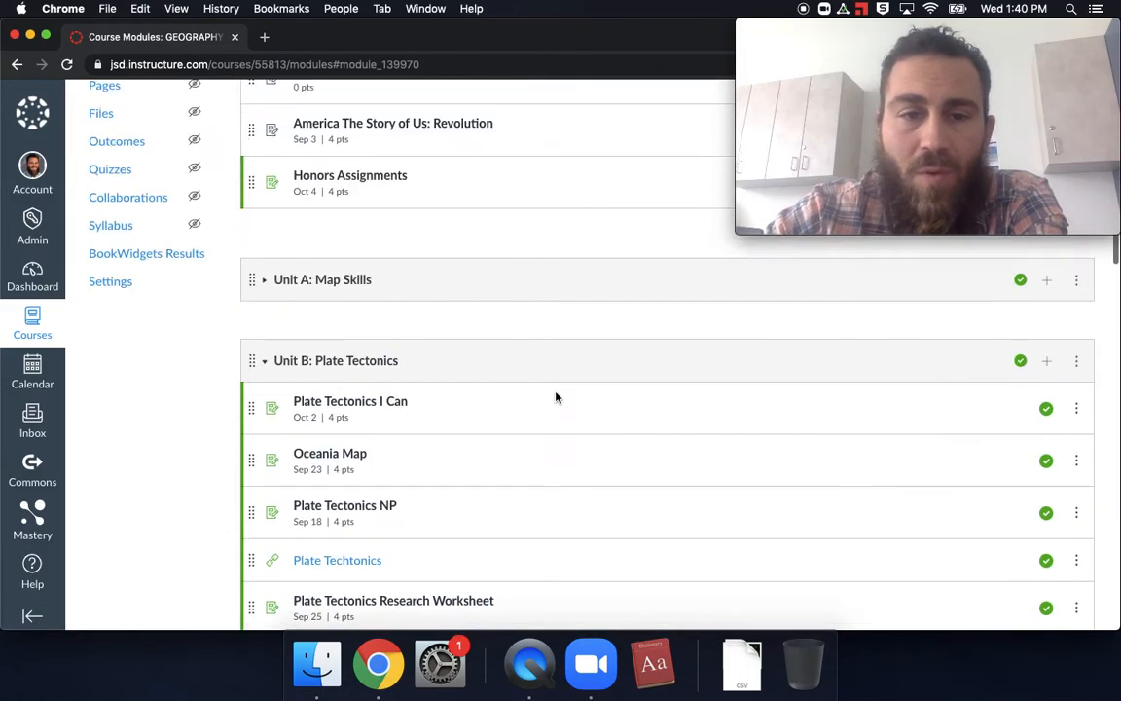
scroll(559, 399, "up", 2)
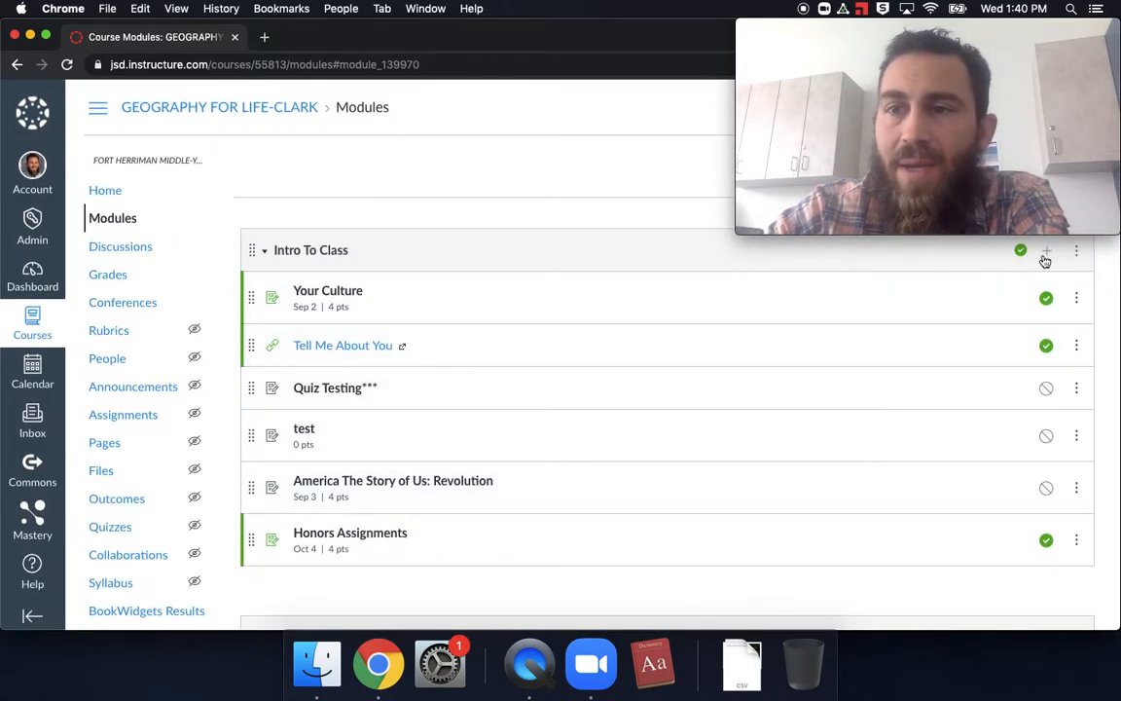
left_click(270, 251)
left_click(268, 258)
left_click(268, 266)
left_click(273, 415)
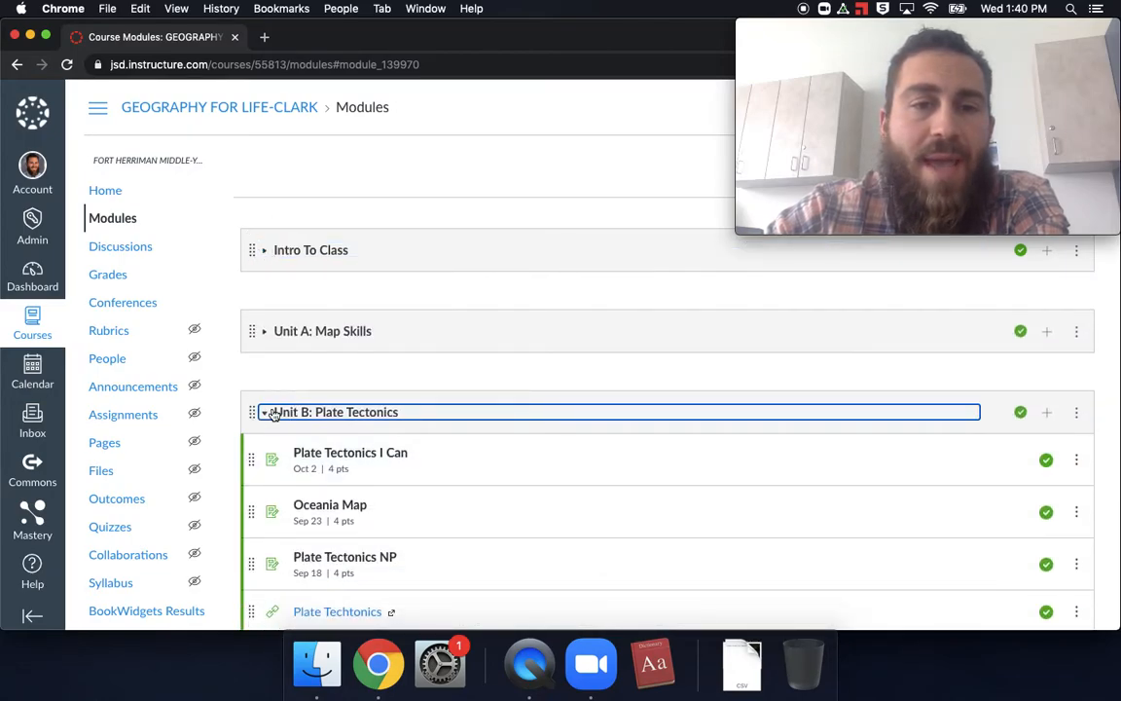
left_click(290, 253)
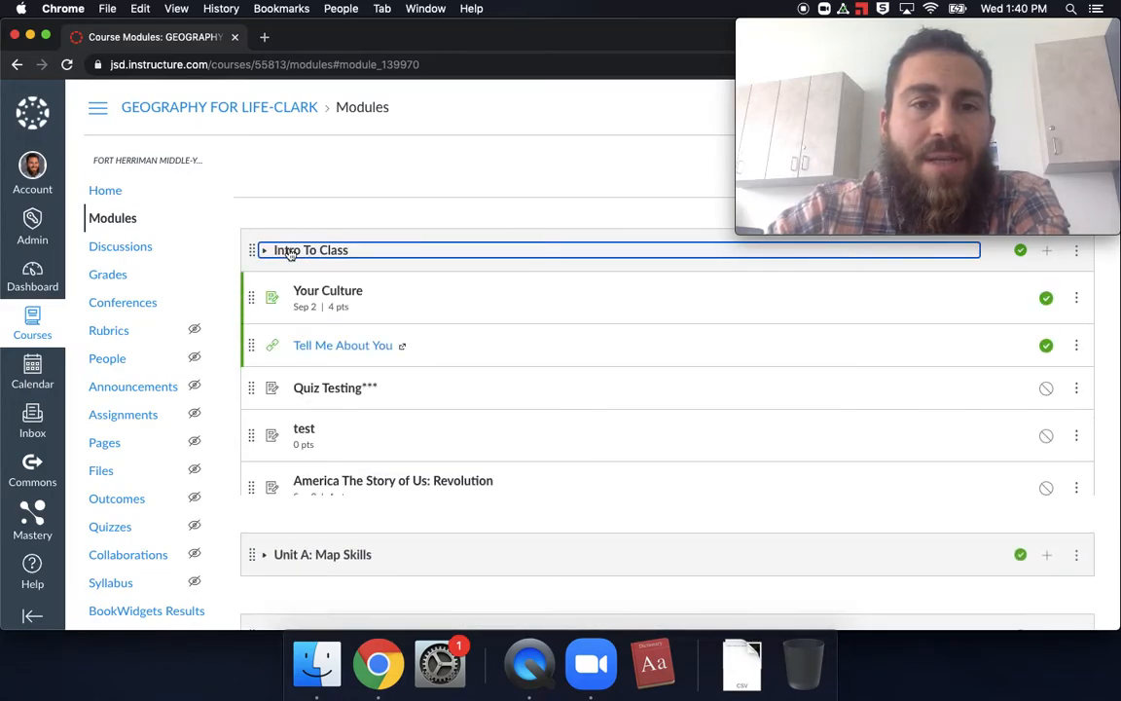
left_click(330, 295)
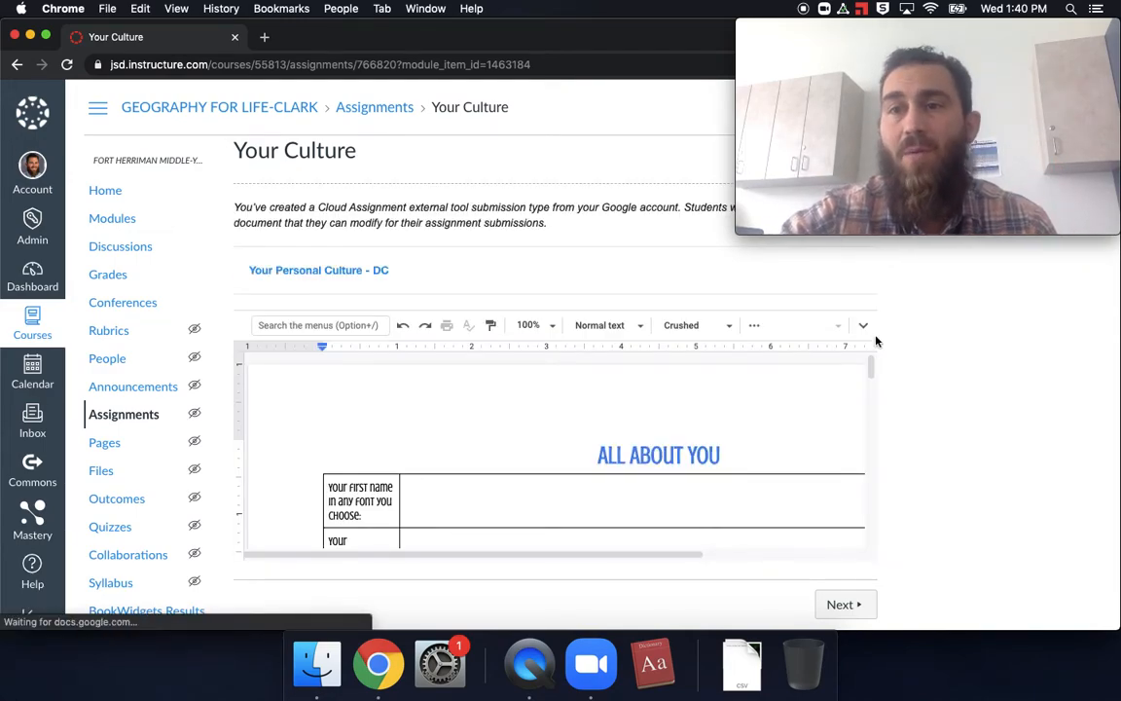
Step: Move the Movie Recording window clear of the assignment's edit options and open the Your Culture assignment settings for editing
left_click_drag(960, 32, 996, 450)
left_click(422, 206)
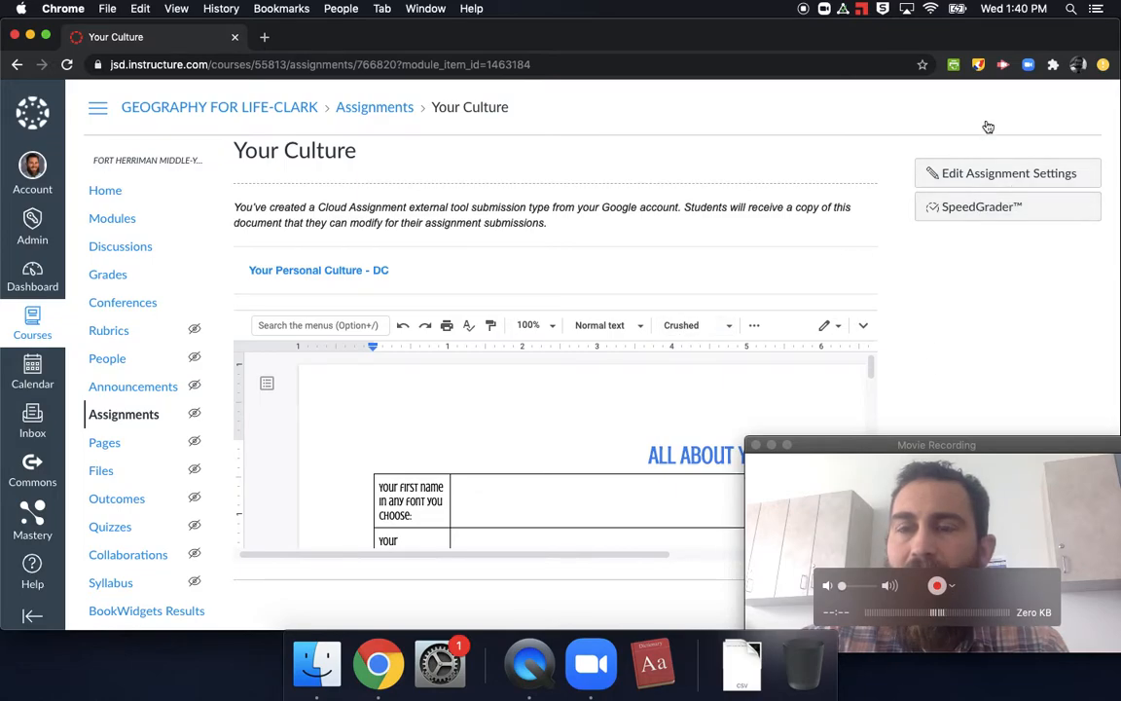
left_click(984, 445)
left_click(973, 343)
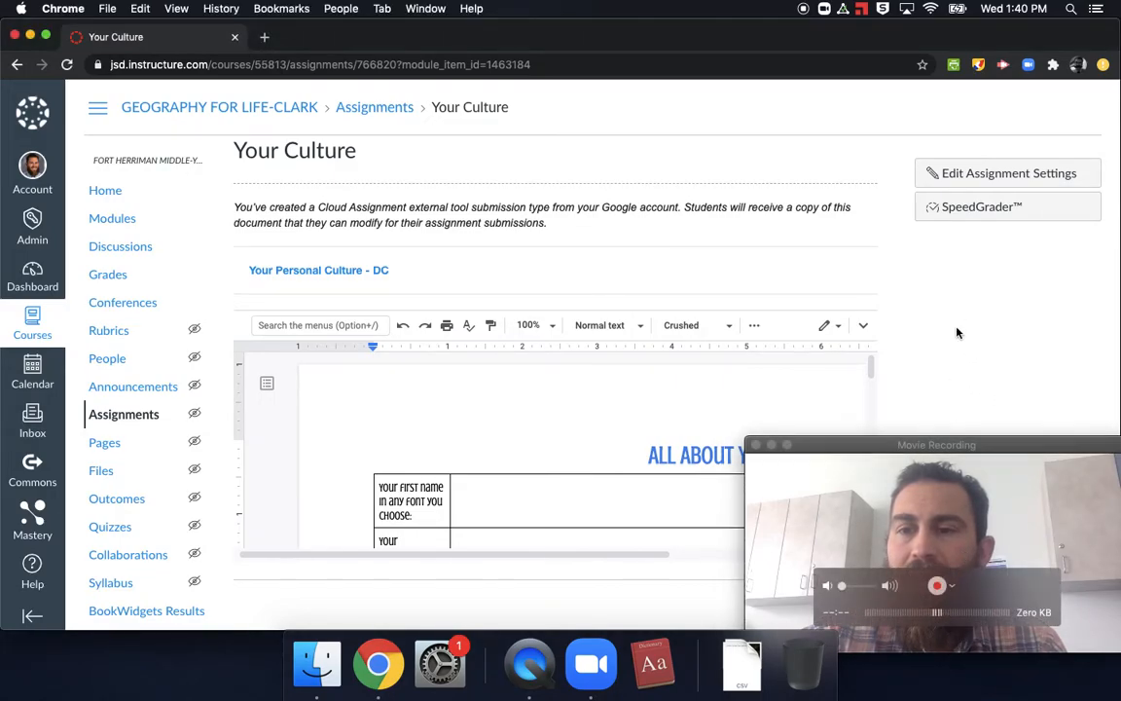
left_click(994, 173)
left_click(1000, 499)
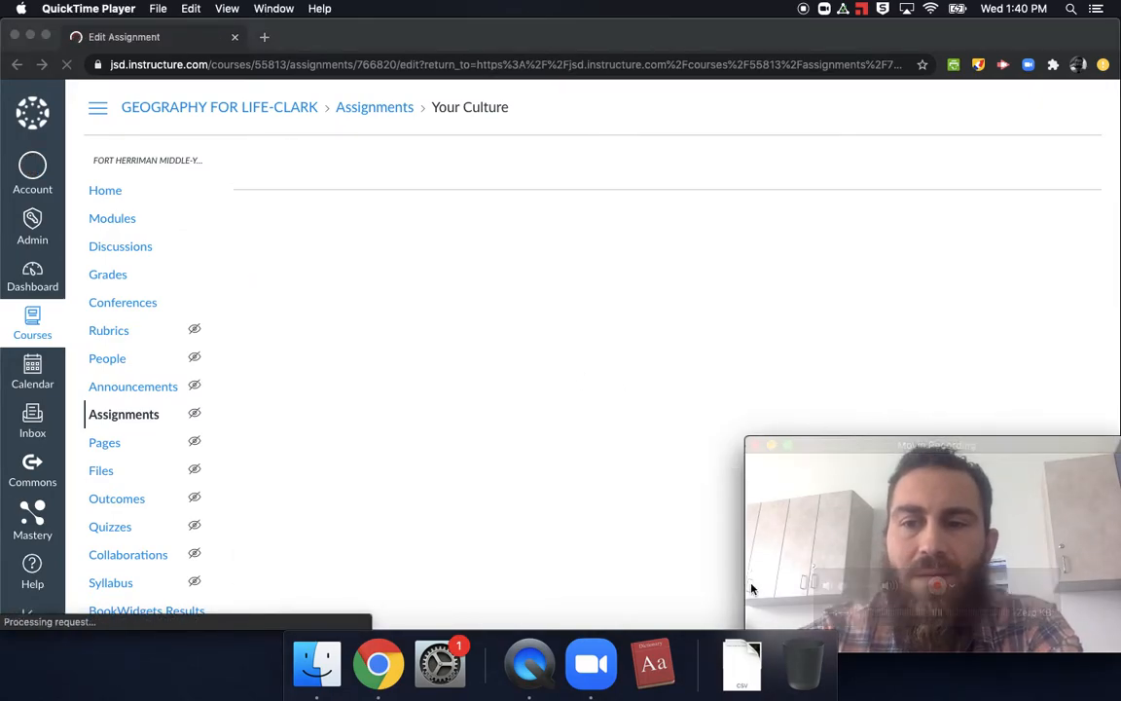
Step: Examine the Your Culture assignment's points value and the choices offered for its assignment group
scroll(470, 429, "down", 1)
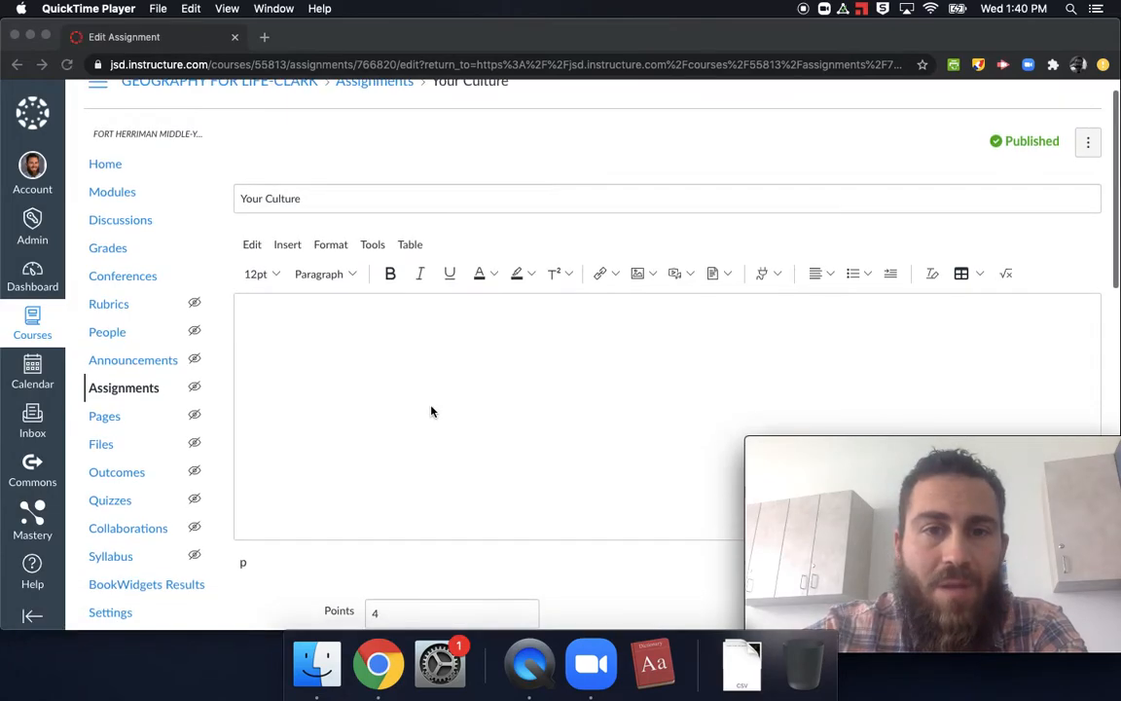
scroll(430, 409, "down", 5)
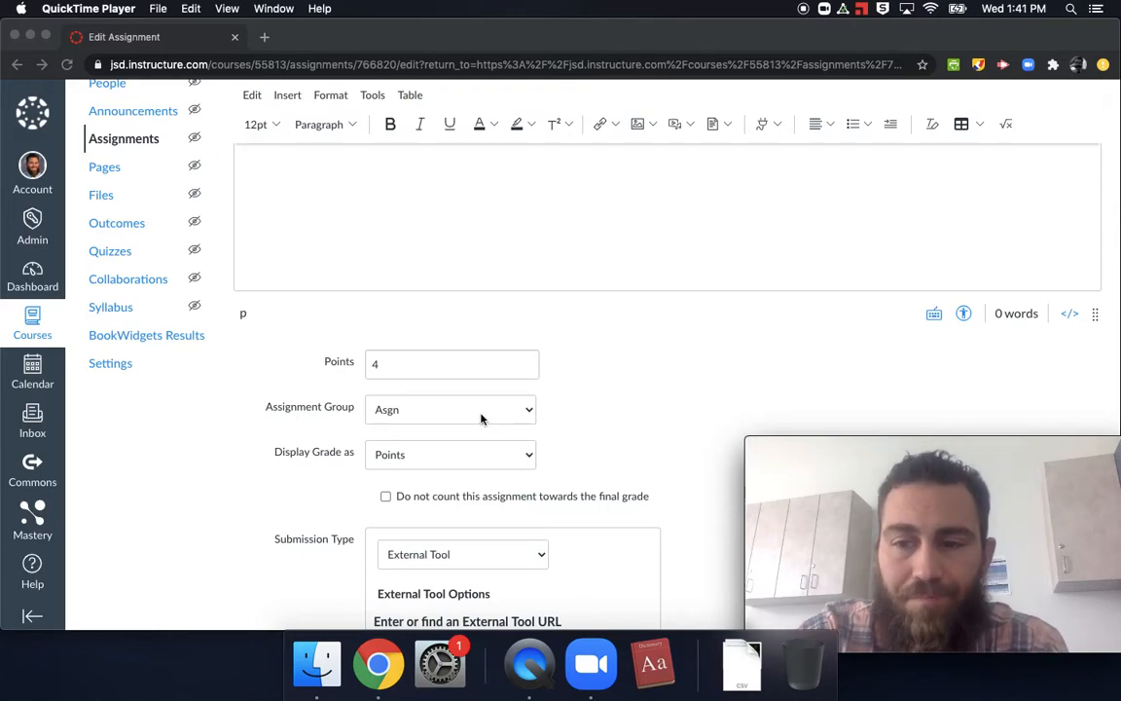
left_click(523, 414)
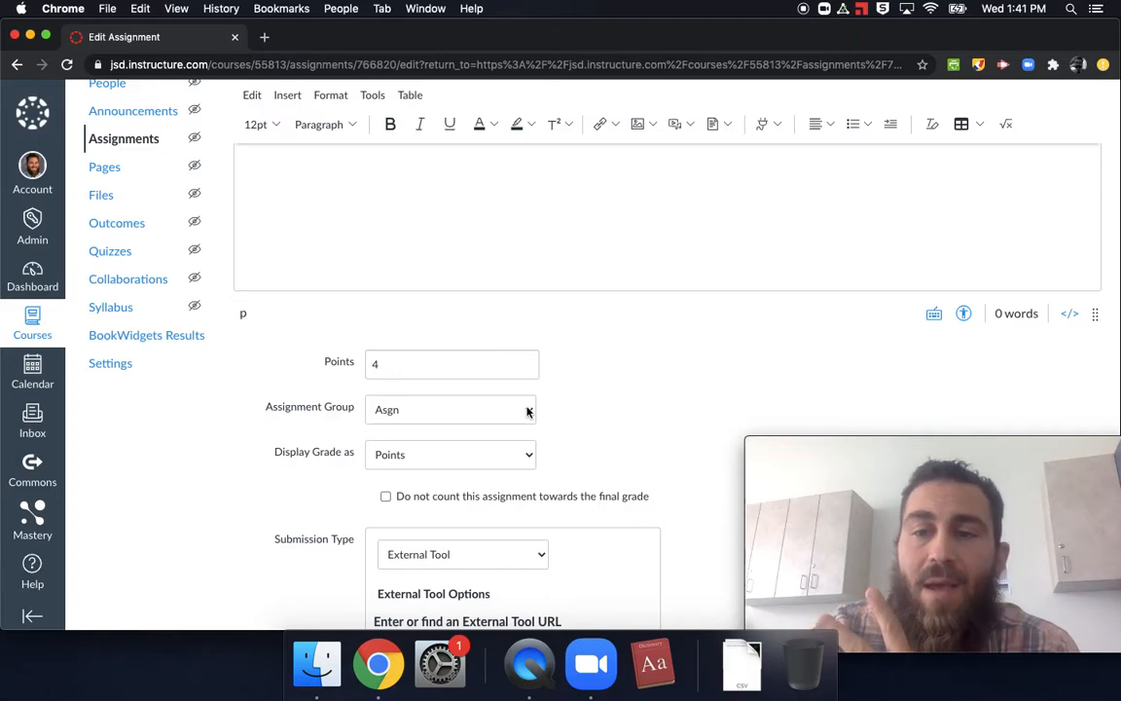
left_click(527, 411)
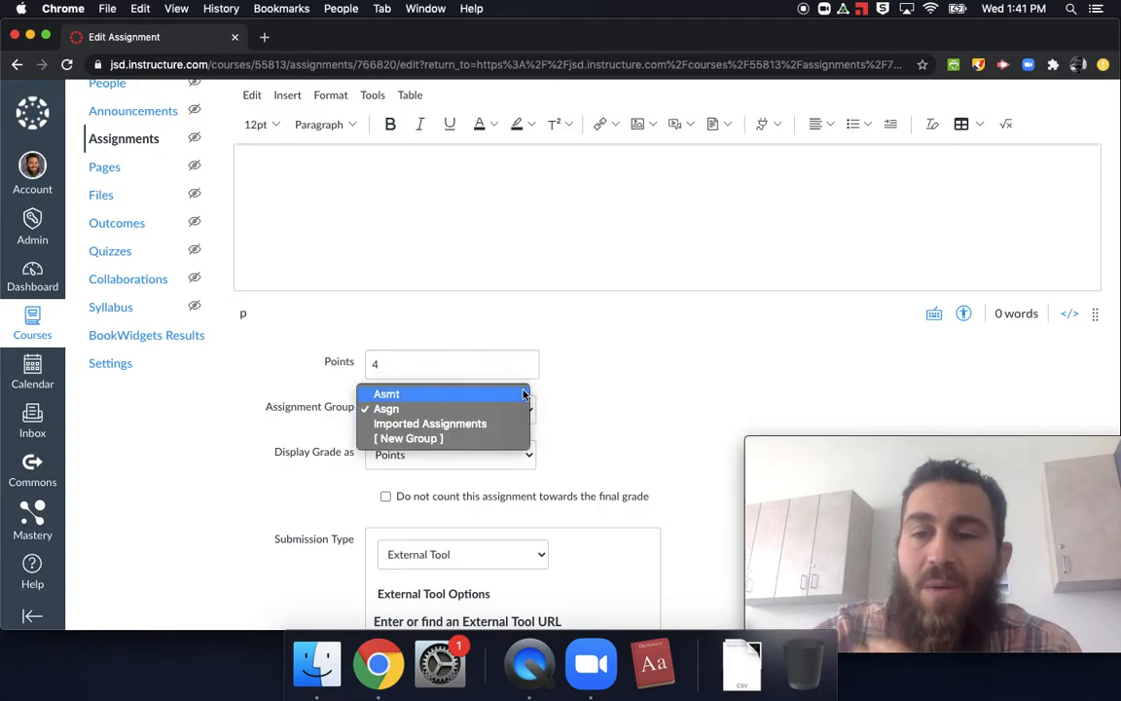
left_click(623, 379)
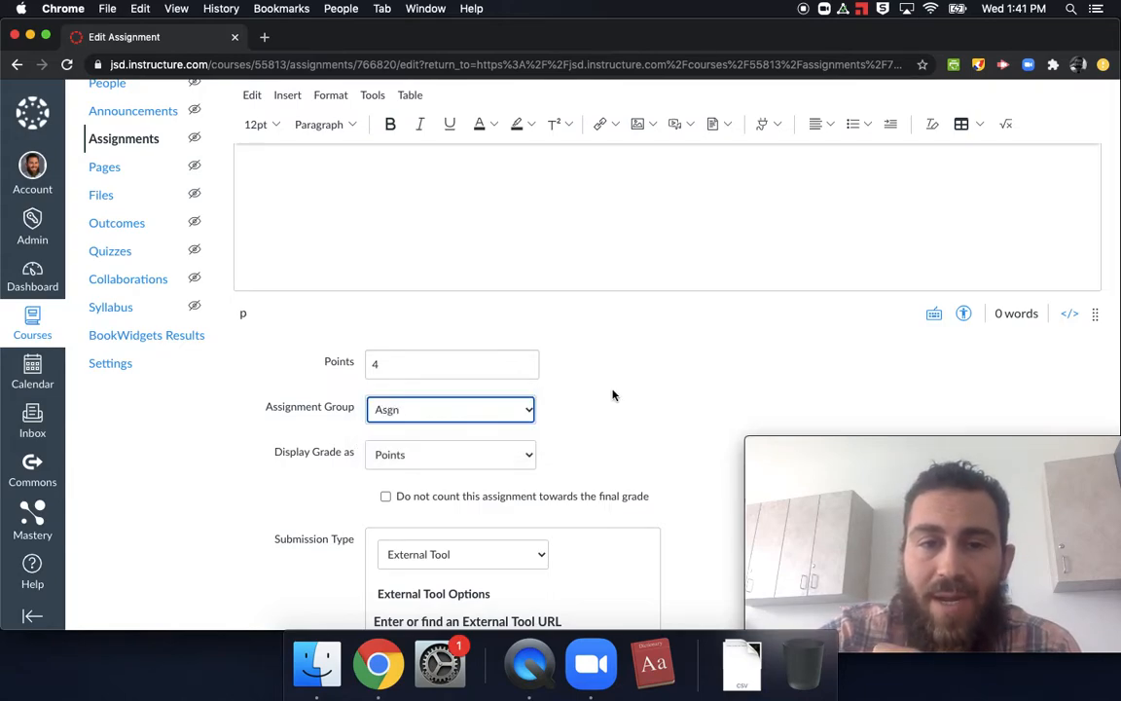
left_click(530, 412)
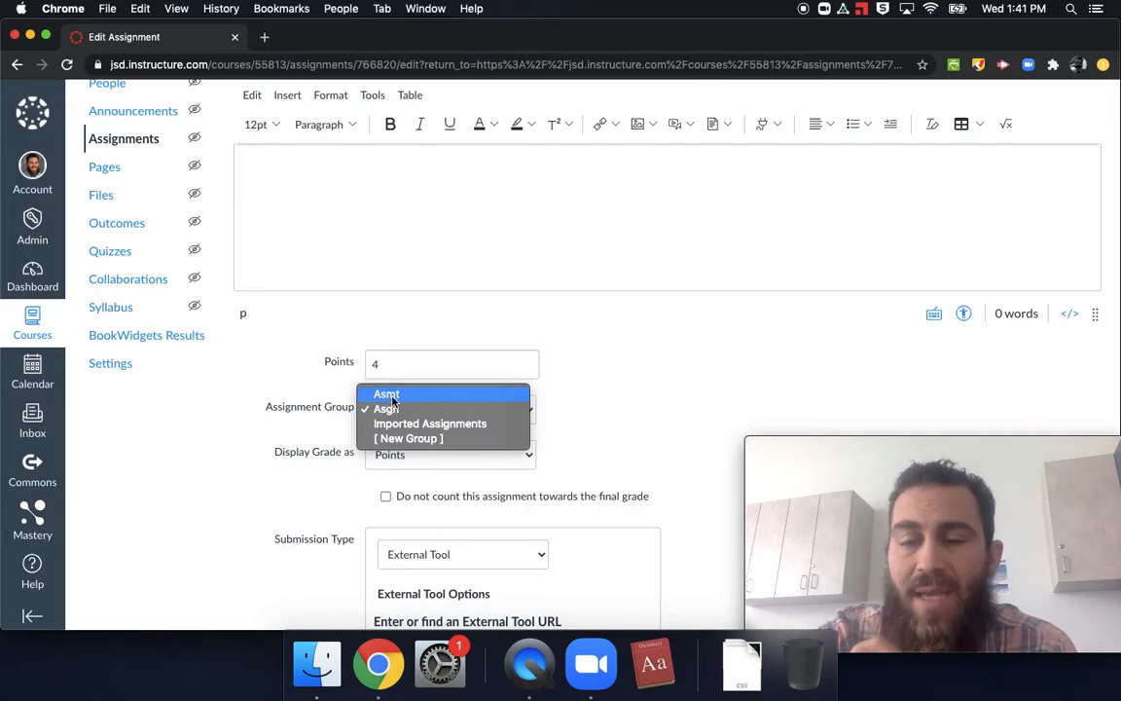
left_click(589, 408)
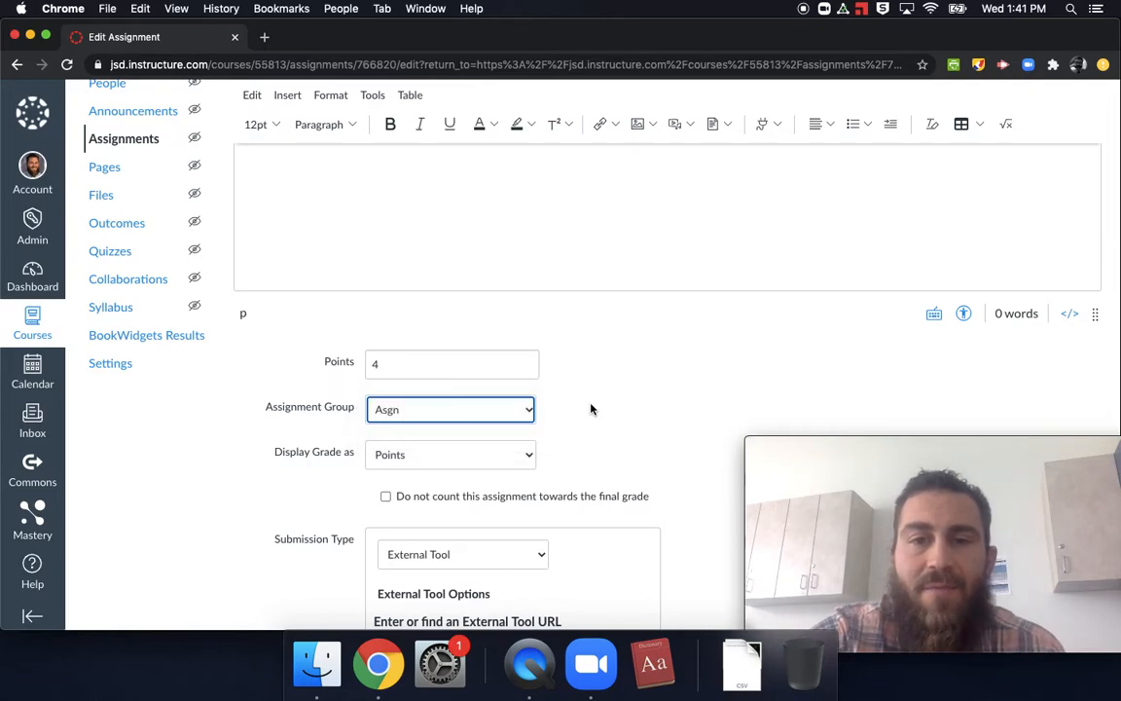
scroll(592, 409, "up", 5)
scroll(590, 409, "left", 5)
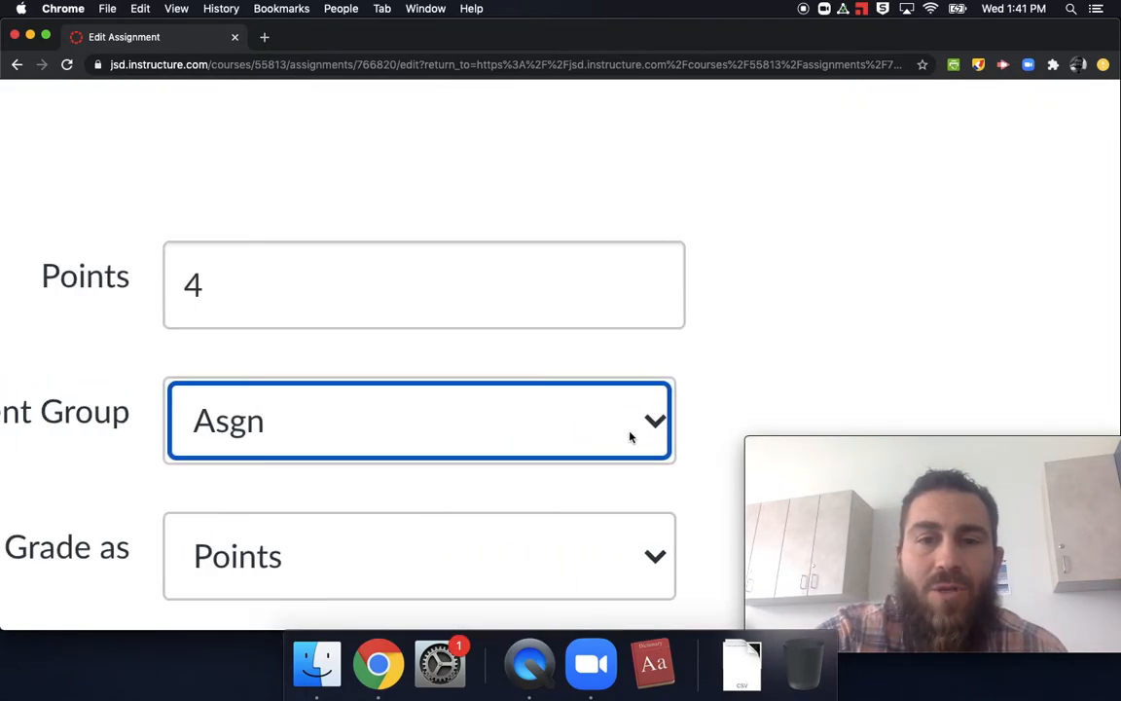
left_click(625, 432)
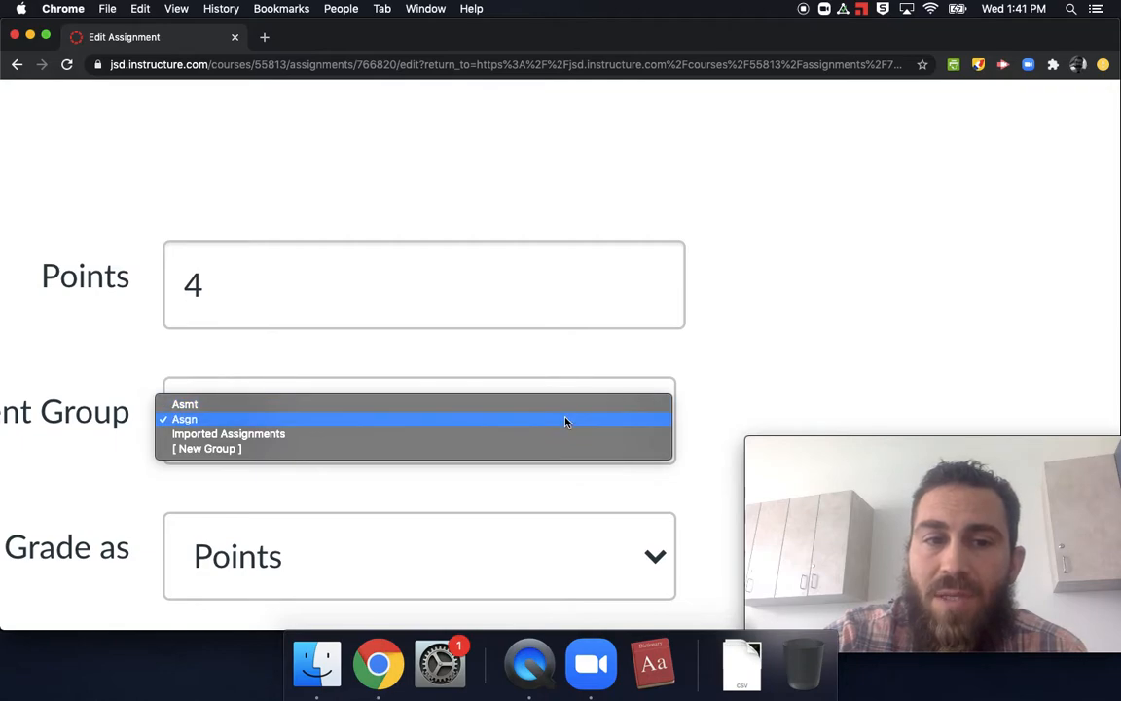
left_click(737, 380)
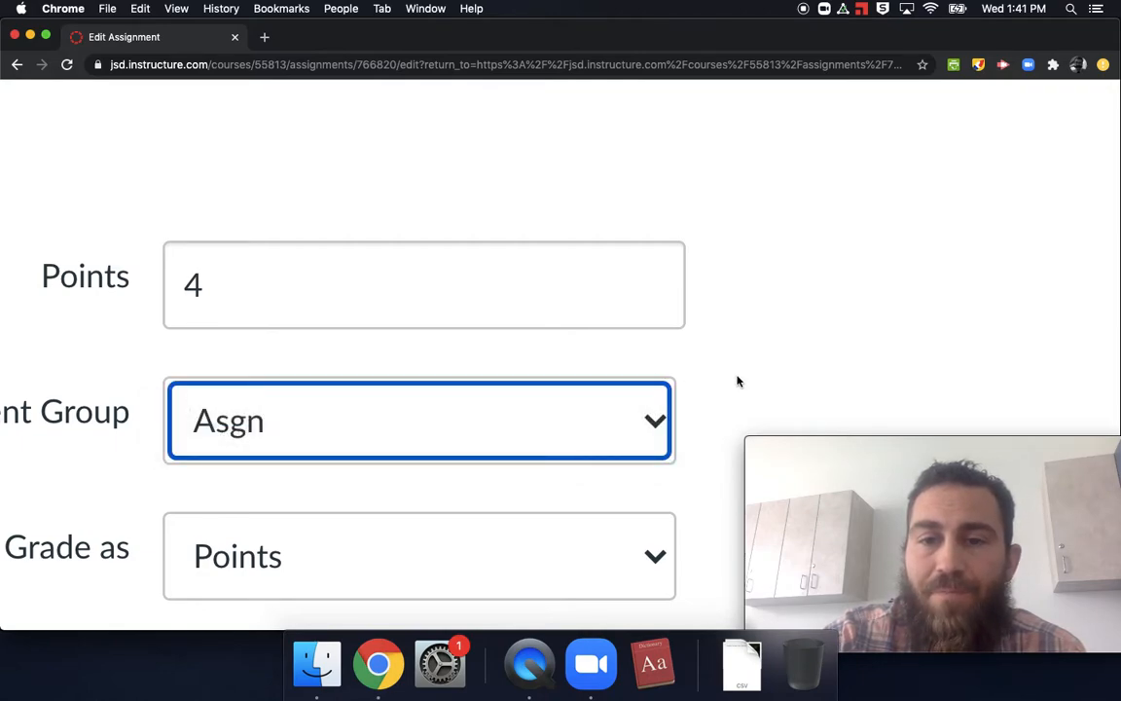
left_click(658, 423)
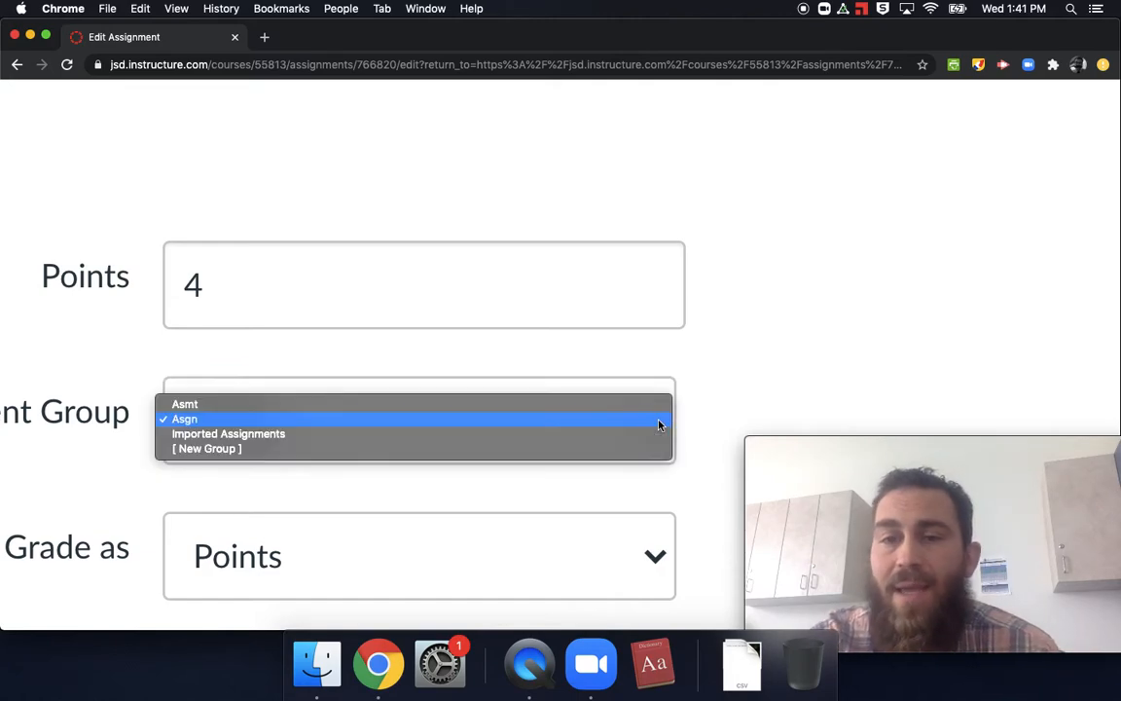
left_click(636, 446)
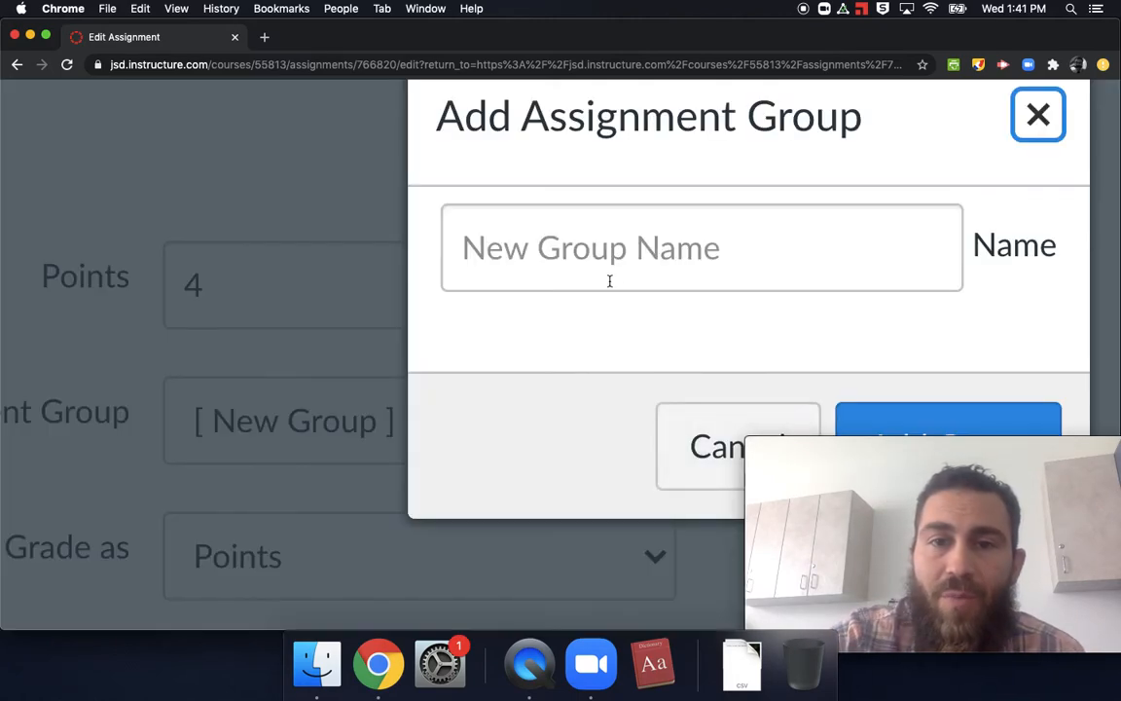
left_click(646, 249)
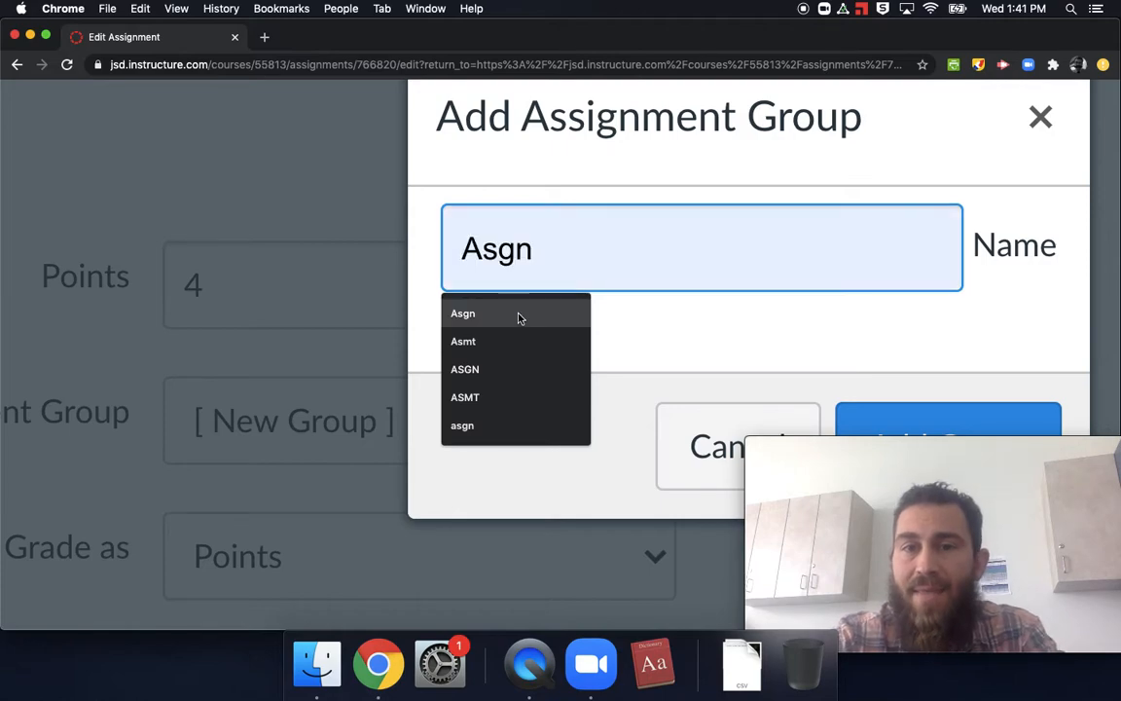
left_click(245, 150)
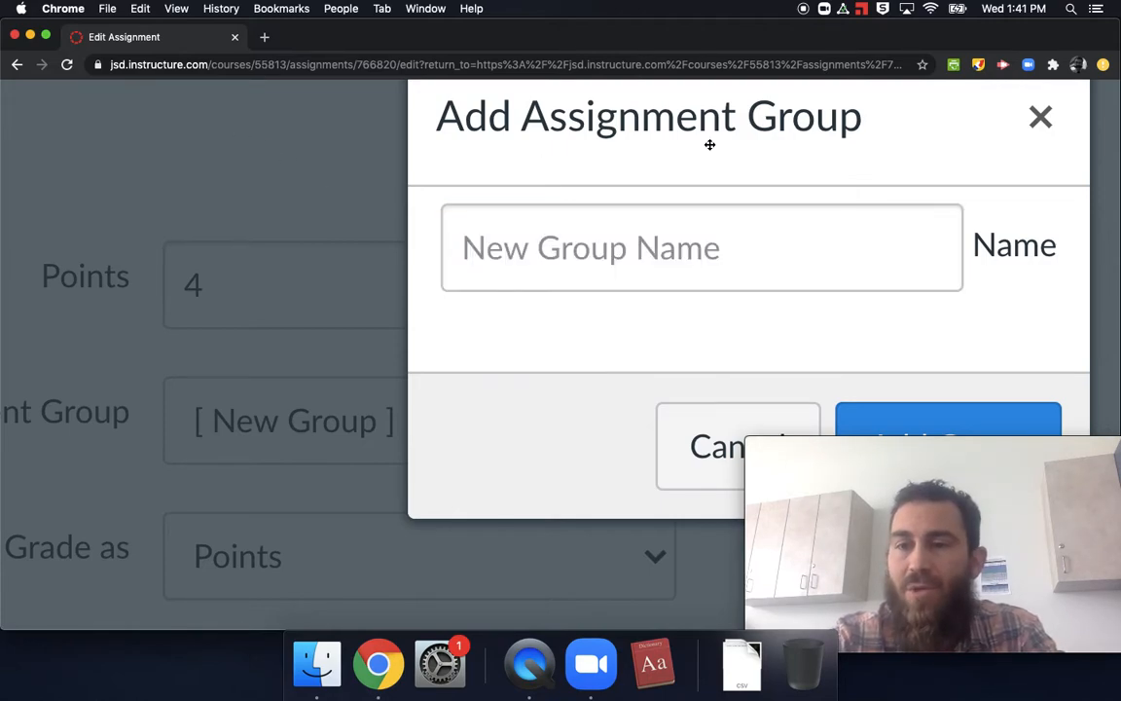
left_click(1038, 117)
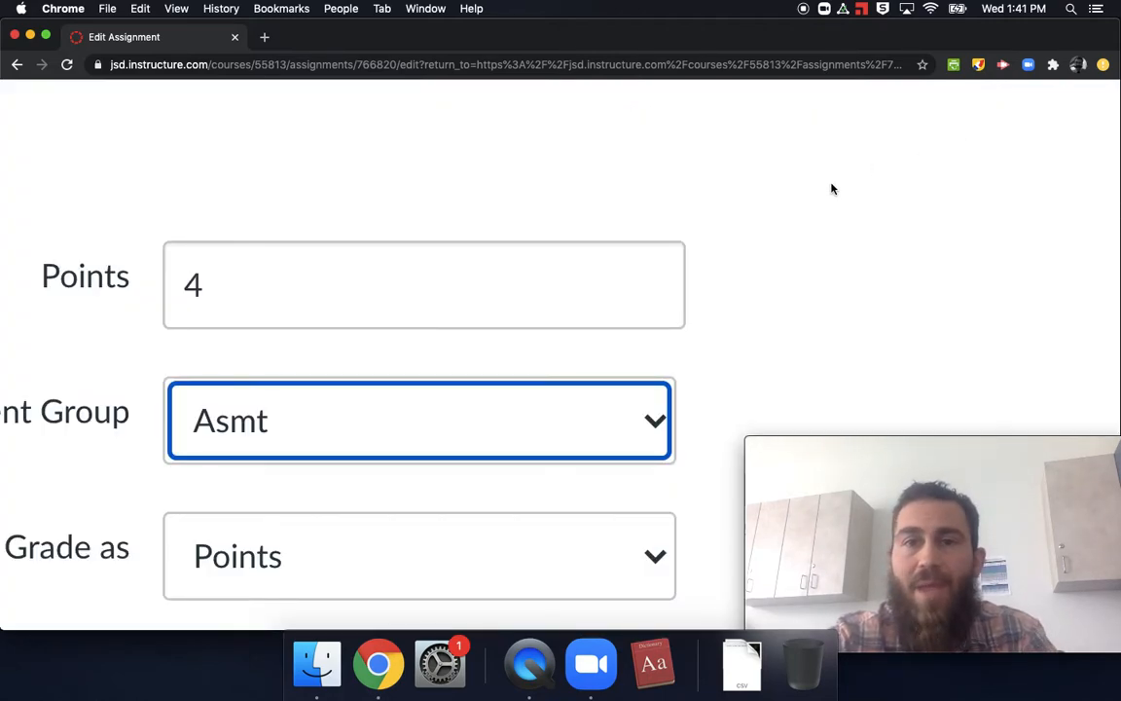
left_click(658, 436)
left_click(634, 435)
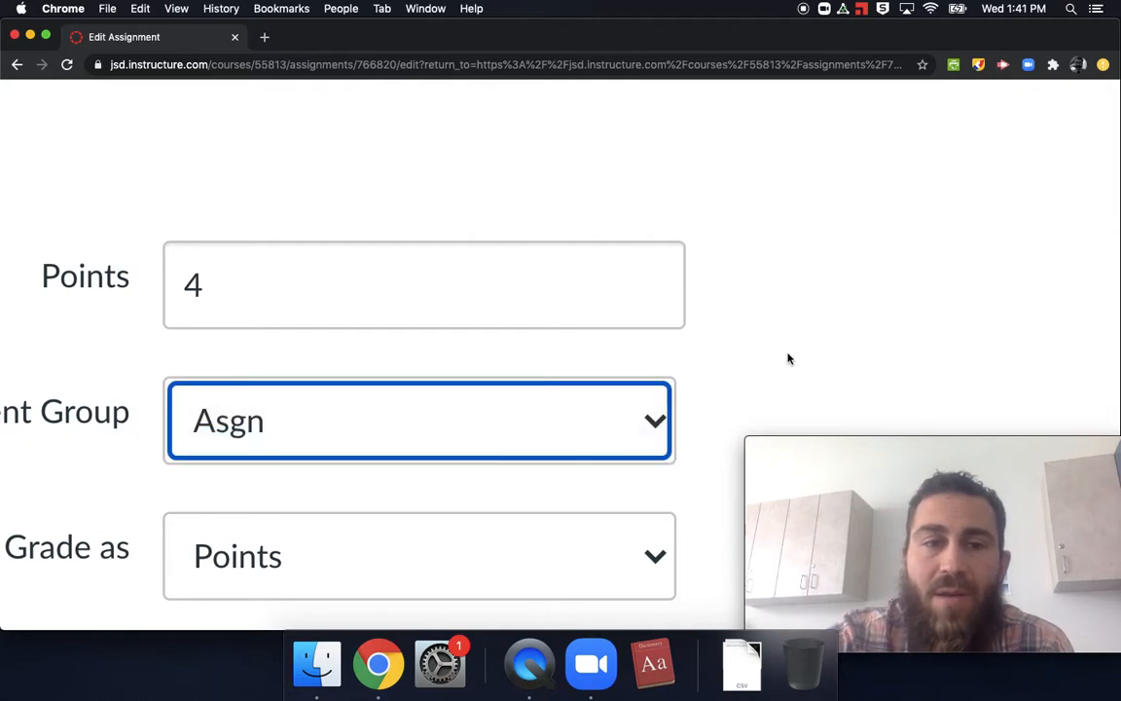
Step: Review the assignment's grade display, submission type, allowed attempts, Sync to SIS option, assignees and due date
scroll(776, 370, "left", 3)
scroll(778, 374, "down", 5)
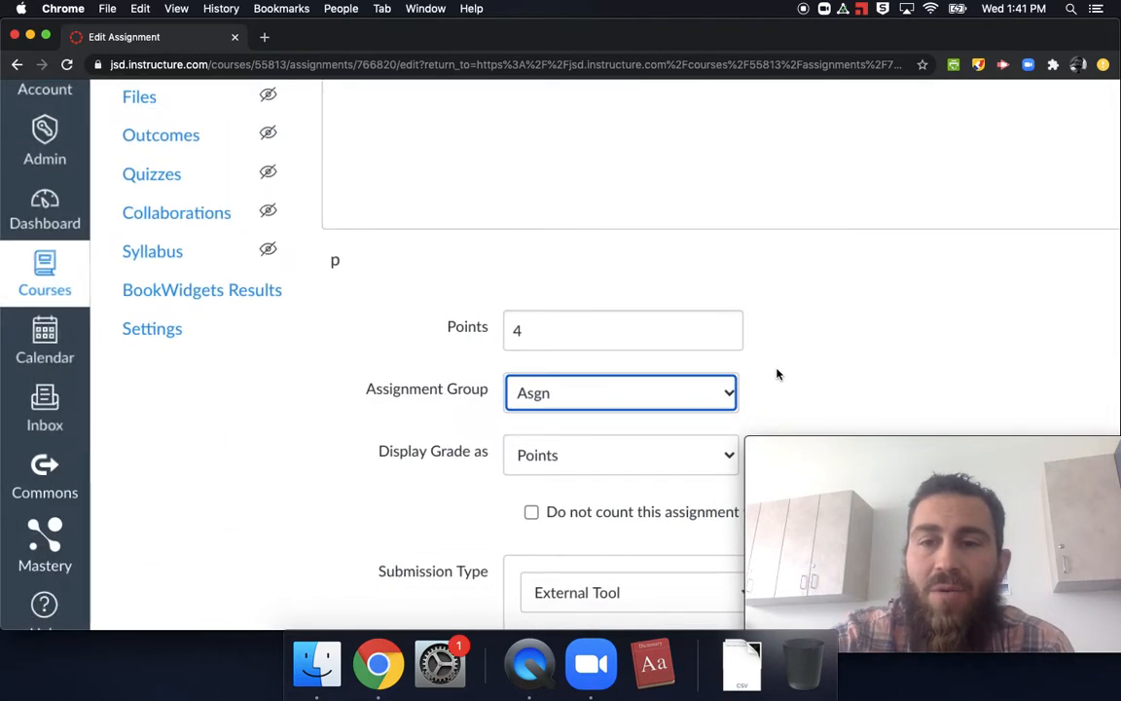
scroll(778, 374, "down", 1)
double_click(760, 408)
scroll(735, 404, "down", 3)
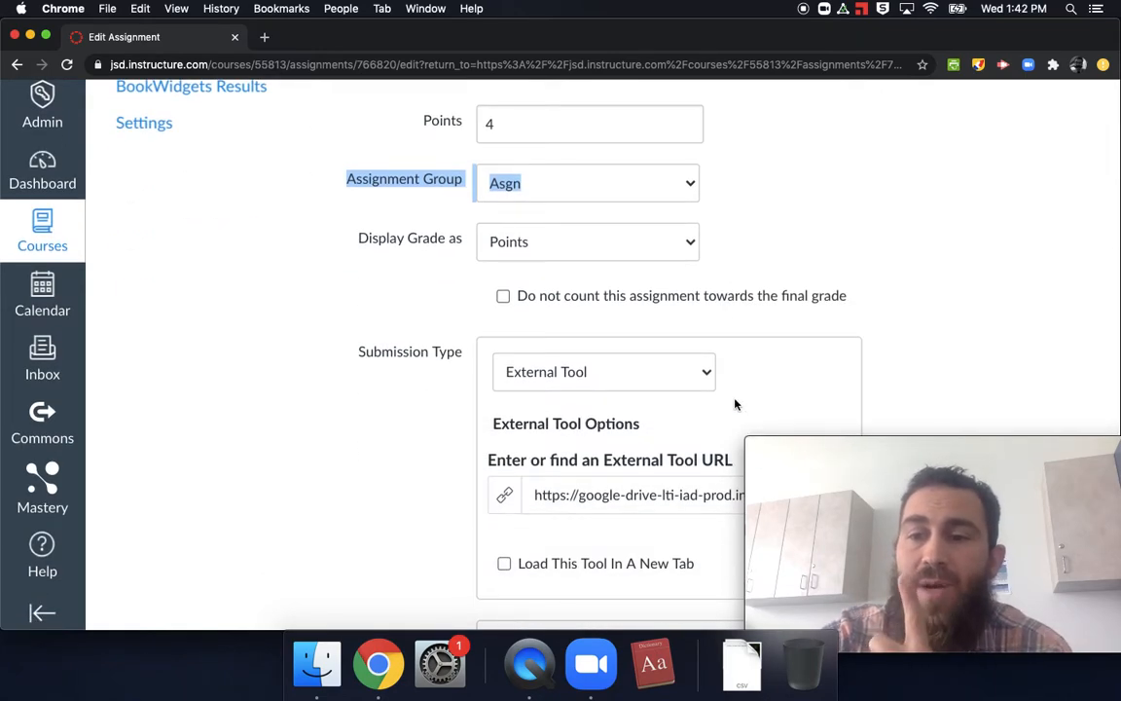
left_click(391, 455)
scroll(391, 456, "down", 4)
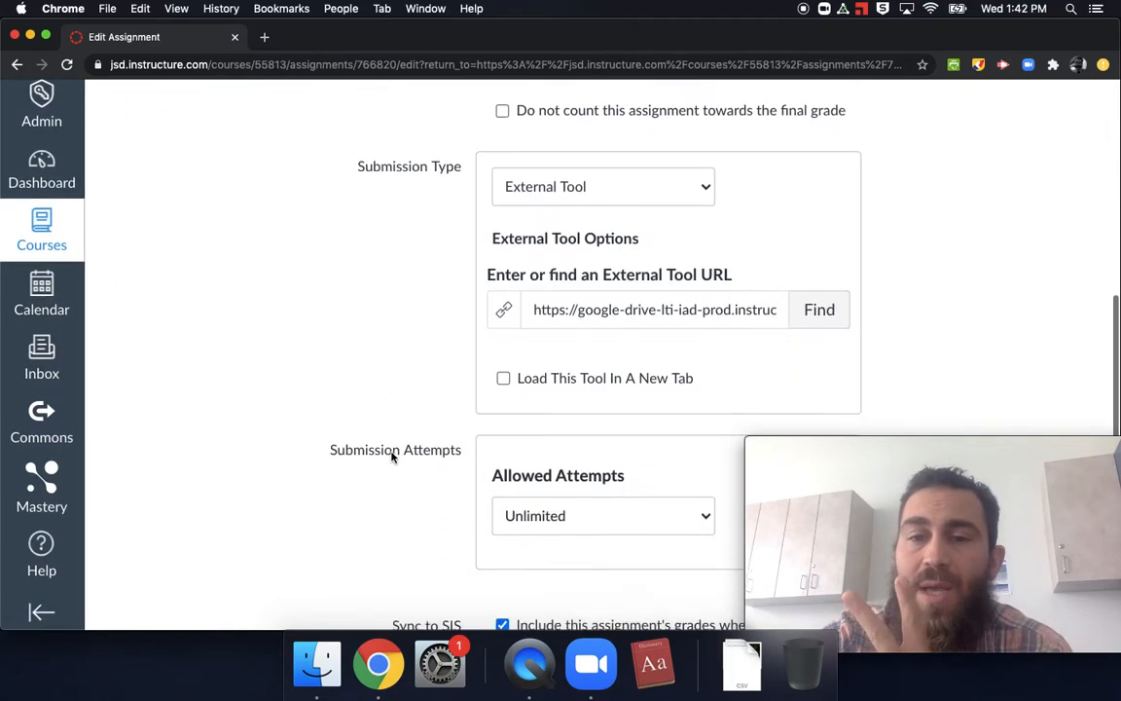
scroll(488, 550, "right", 1)
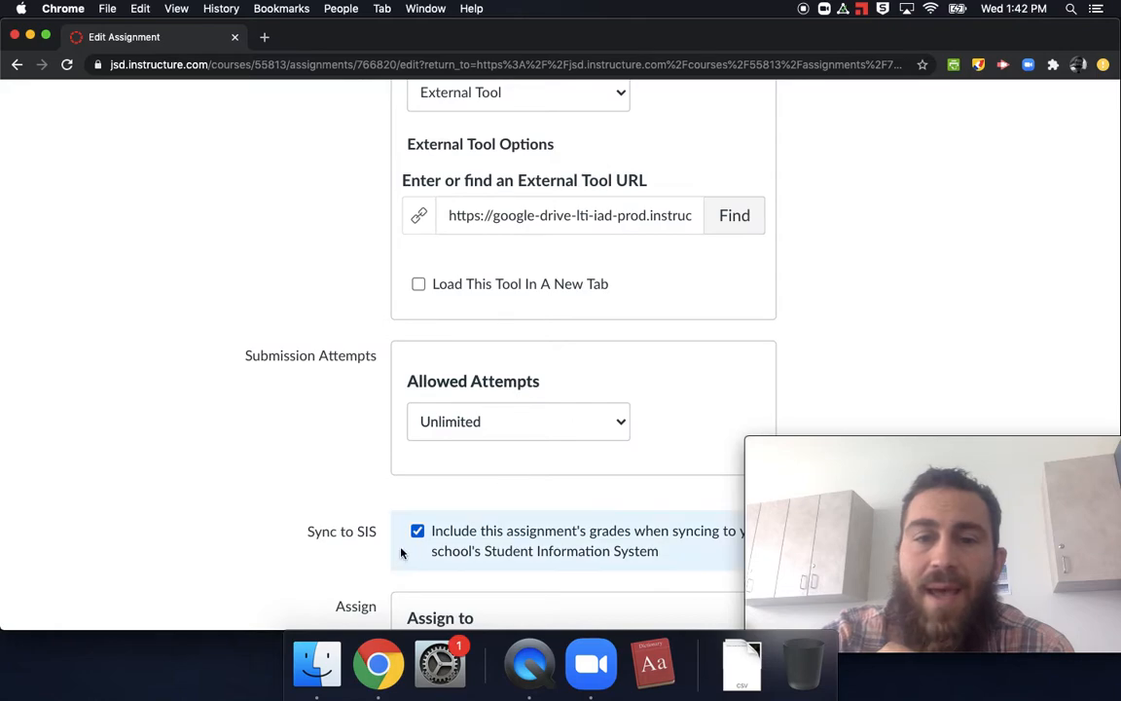
scroll(416, 539, "down", 3)
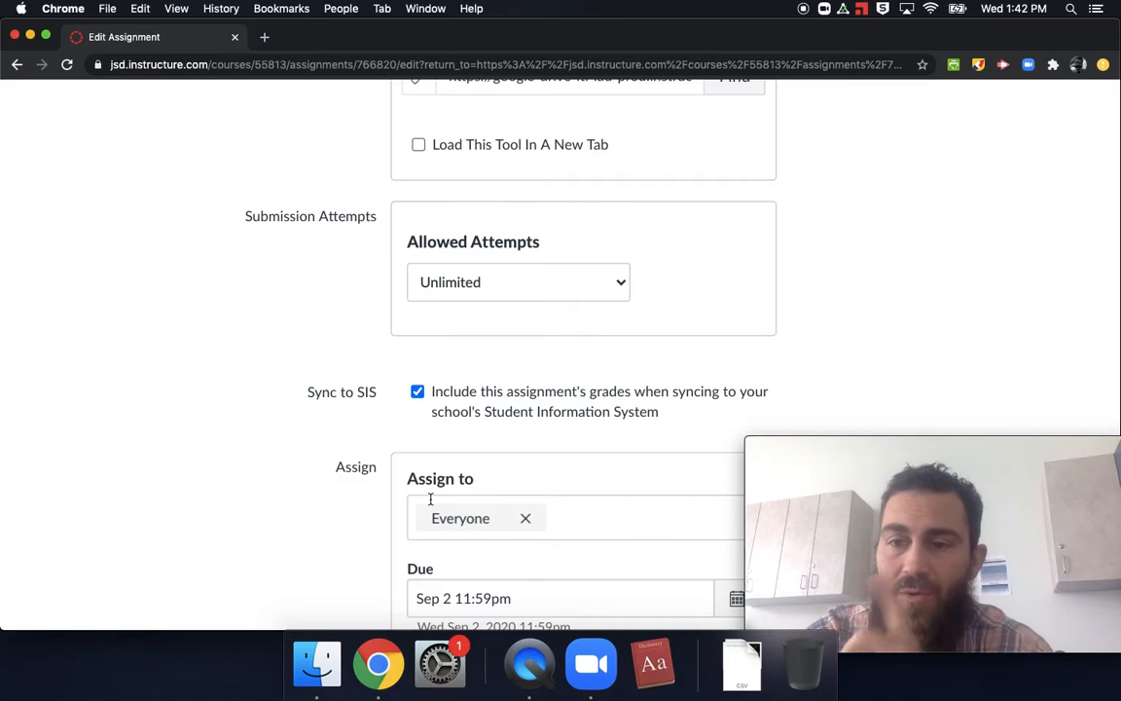
scroll(430, 499, "down", 2)
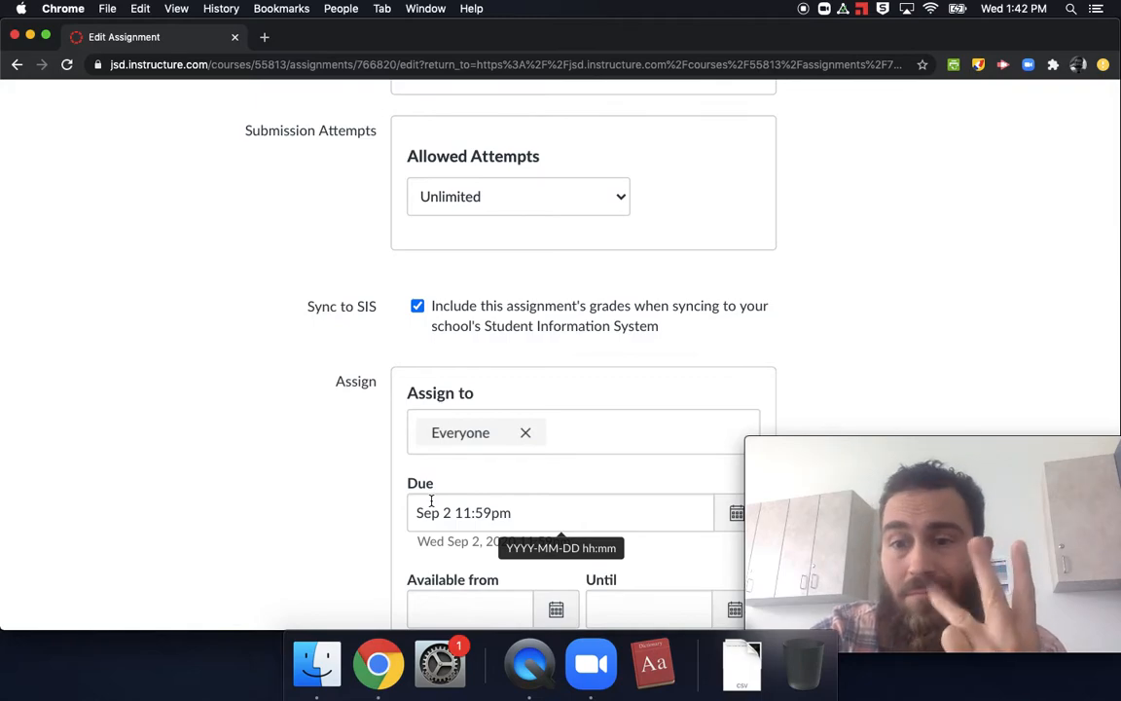
scroll(431, 500, "down", 3)
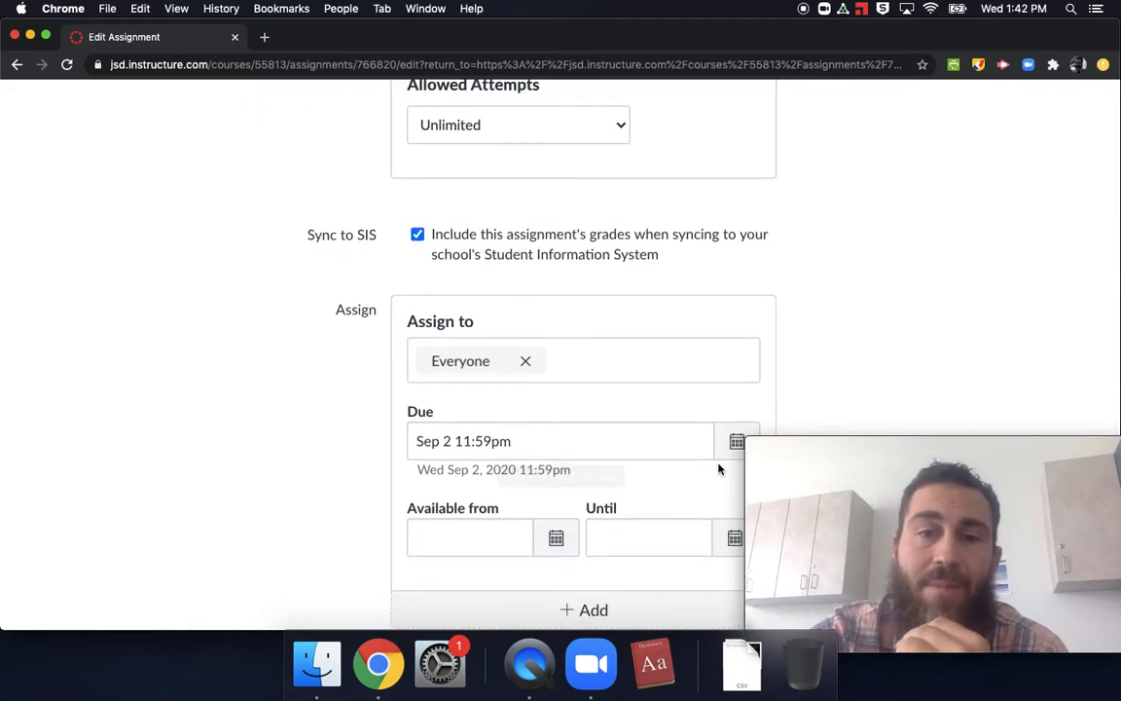
Step: Check the Sep 2 11:59pm due date in the calendar, keep it and save the Your Culture assignment
left_click(735, 443)
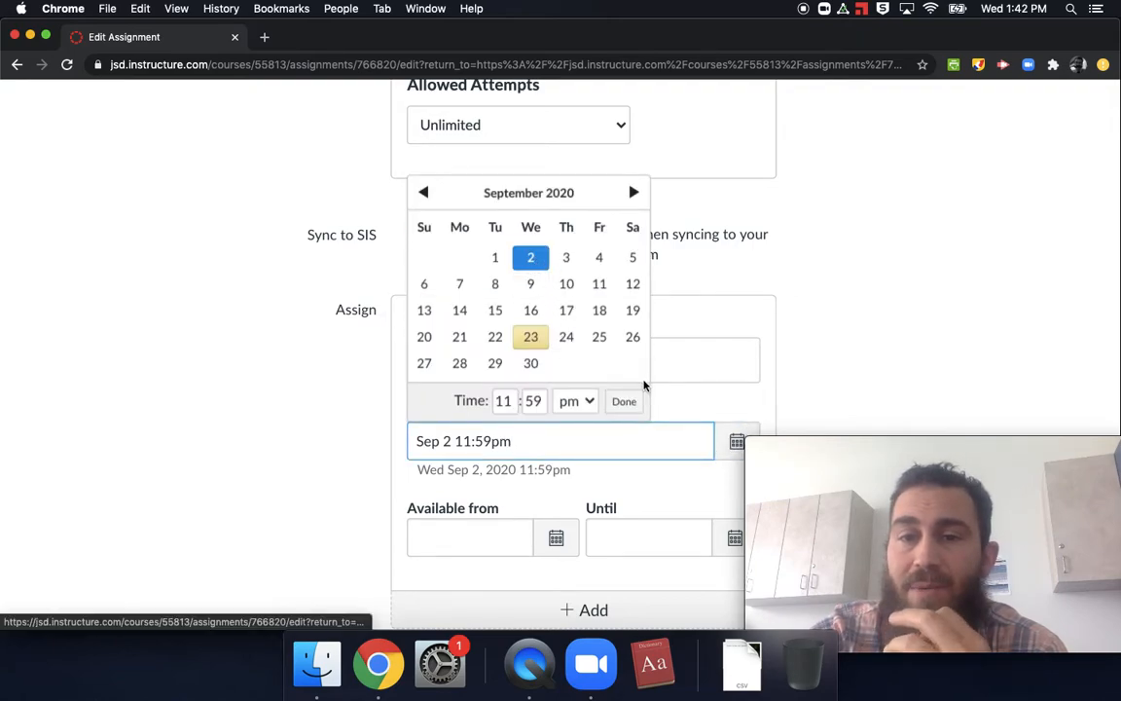
left_click(633, 399)
scroll(881, 355, "down", 4)
scroll(657, 493, "right", 5)
left_click_drag(959, 443, 945, 100)
left_click(1059, 543)
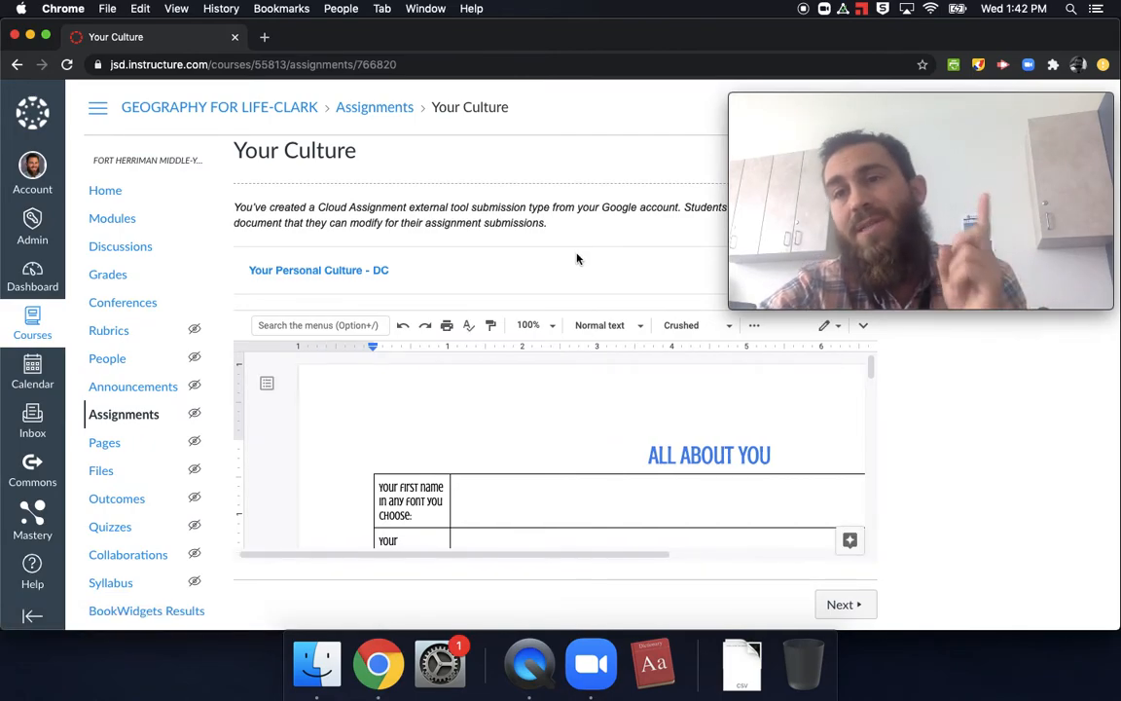
Step: Open the course gradebook and draw an annotation rectangle around its Actions option
left_click(129, 278)
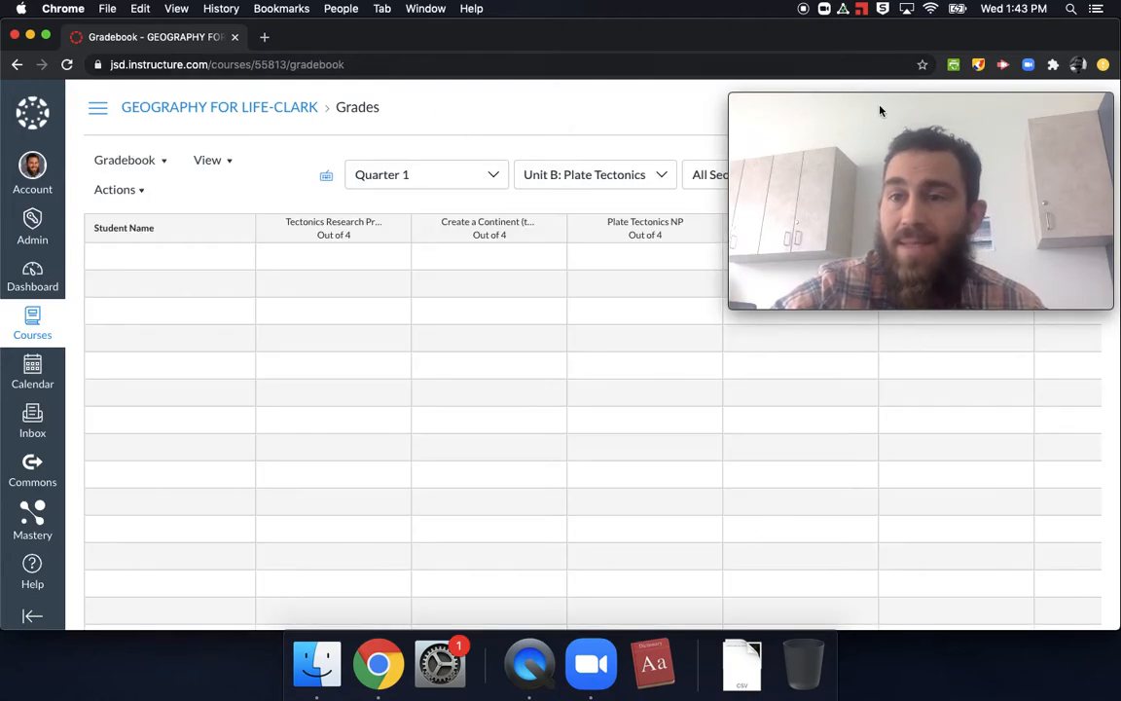
mouse_move(884, 107)
left_mouse_down()
mouse_move(886, 93)
mouse_move(931, 150)
mouse_move(912, 113)
mouse_move(879, 109)
left_mouse_up()
left_click(977, 70)
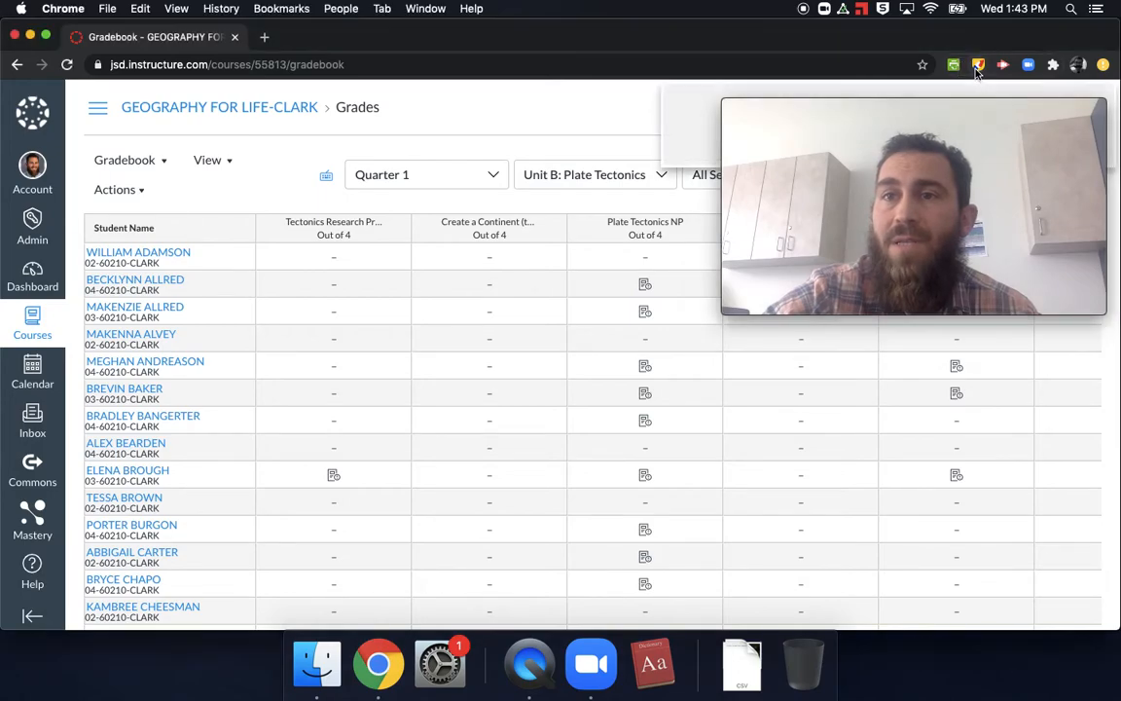
left_click_drag(177, 171, 75, 220)
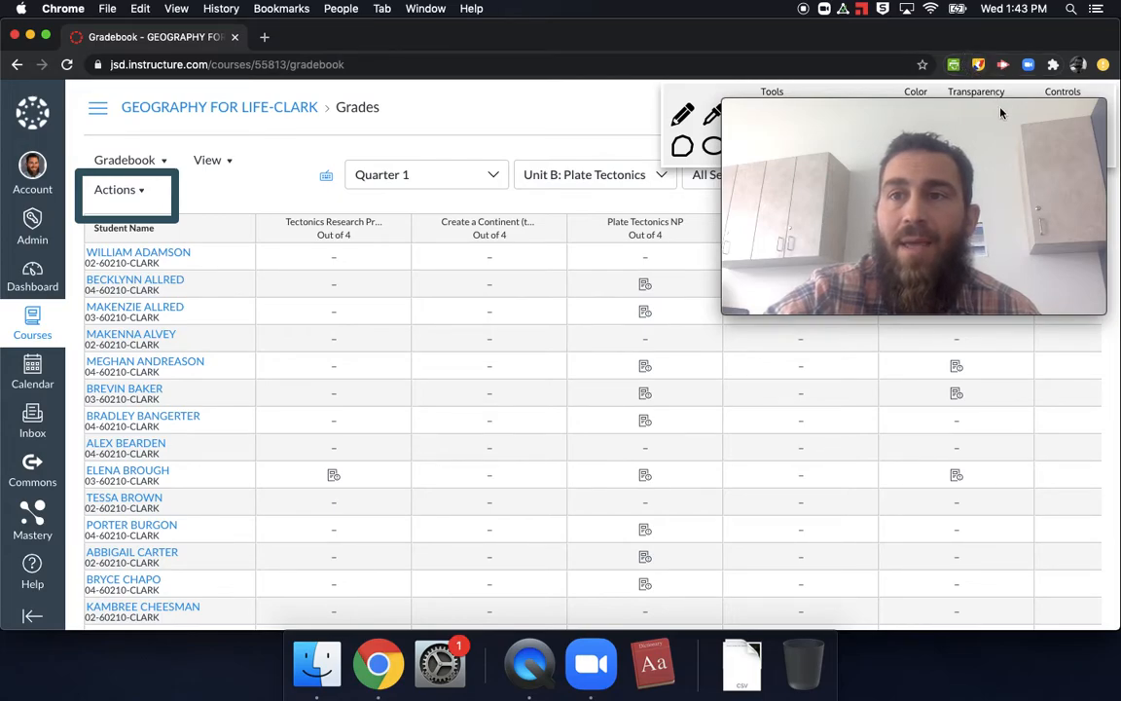
Step: Clear the rectangle annotation and close the annotation tools, moving the Movie Recording window clear of their controls
left_click_drag(997, 107, 997, 148)
left_click(1094, 115)
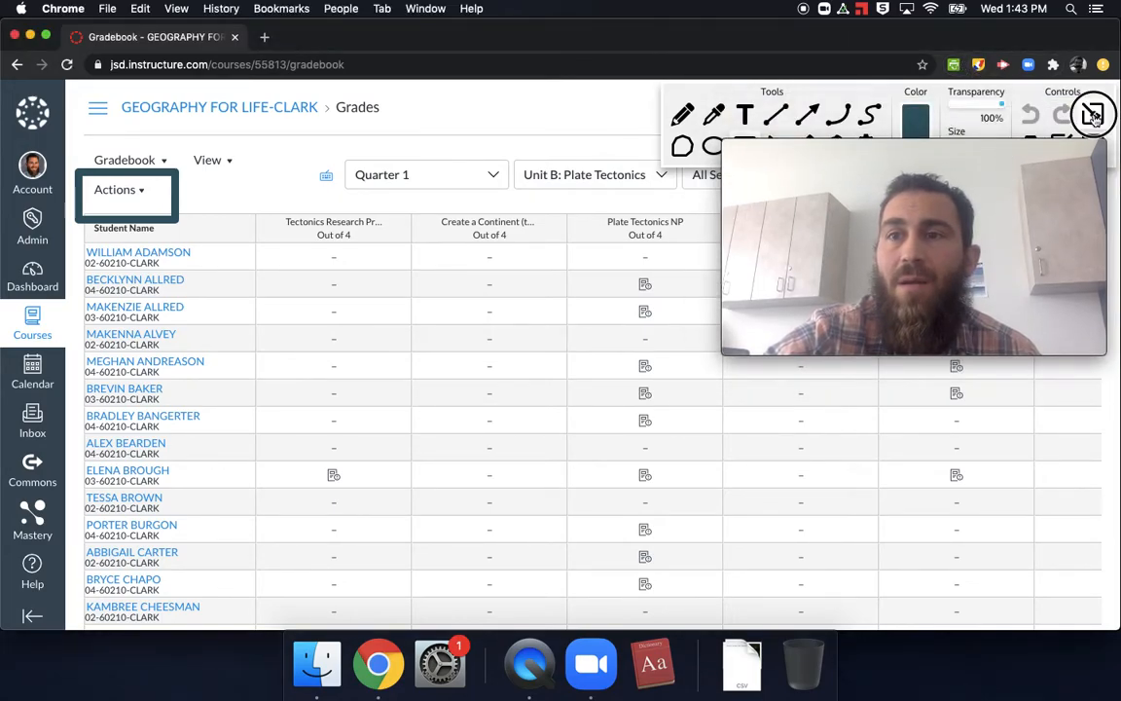
left_click(1094, 115)
left_click(1100, 139)
left_click(1097, 135)
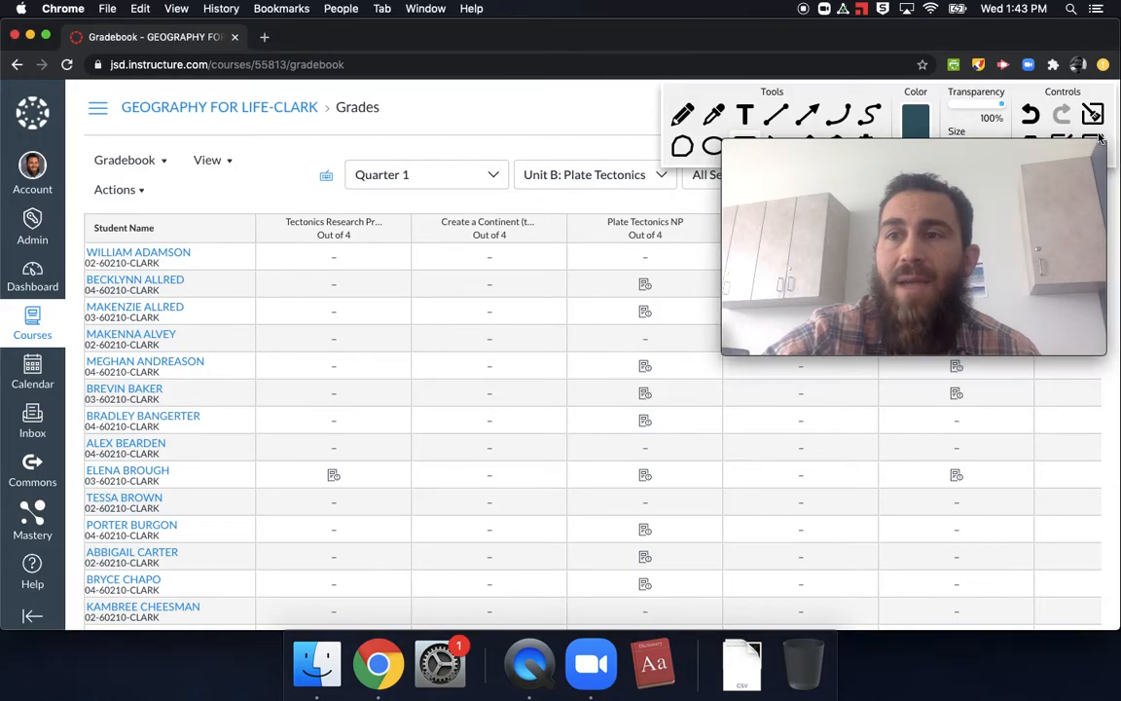
left_click_drag(1084, 145, 1085, 192)
left_click(1089, 144)
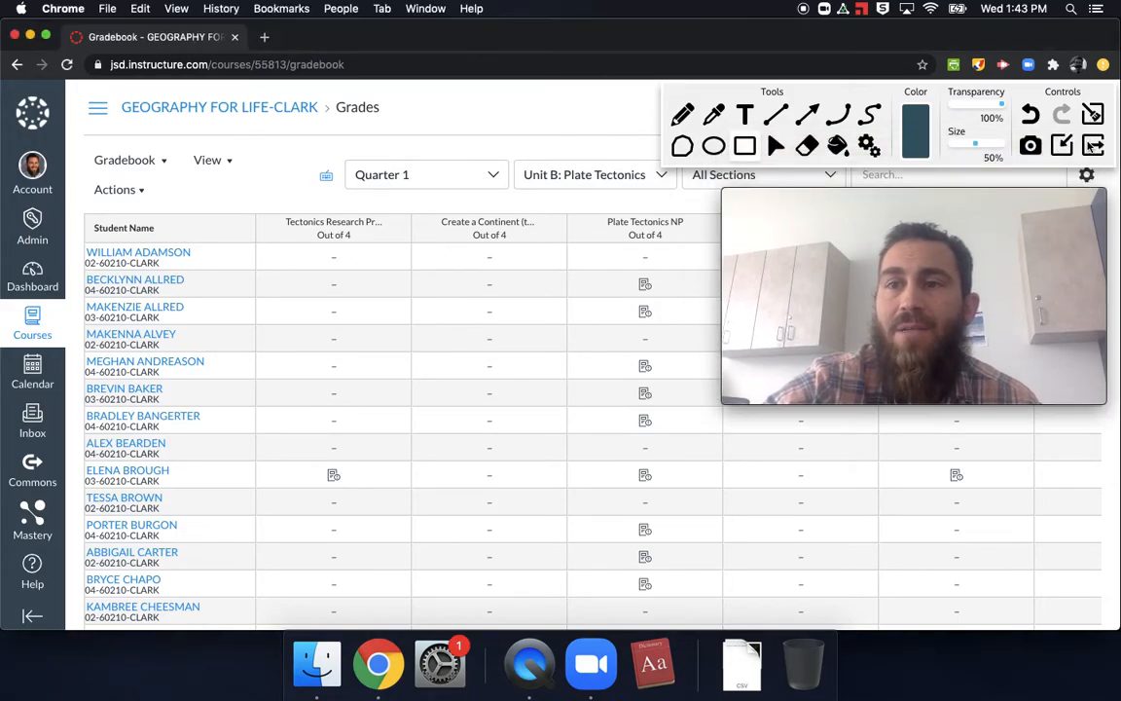
Step: Start Sync to SIS from the gradebook and review the assignments listed for grade syncing
left_click(149, 200)
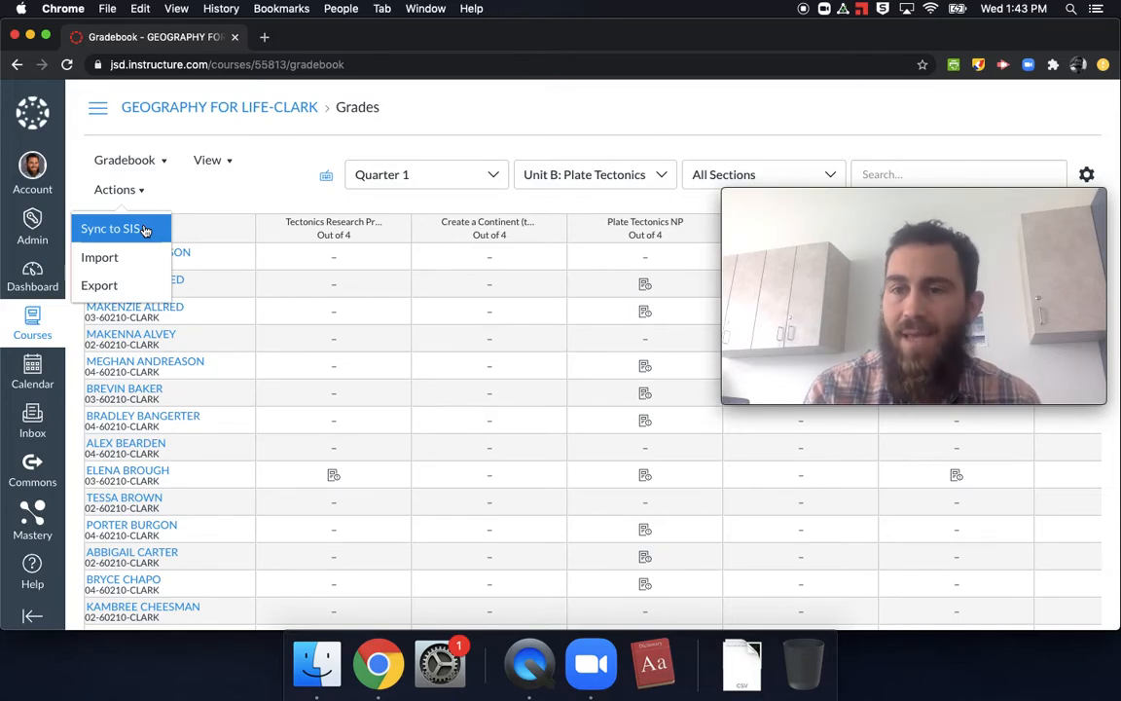
left_click(144, 230)
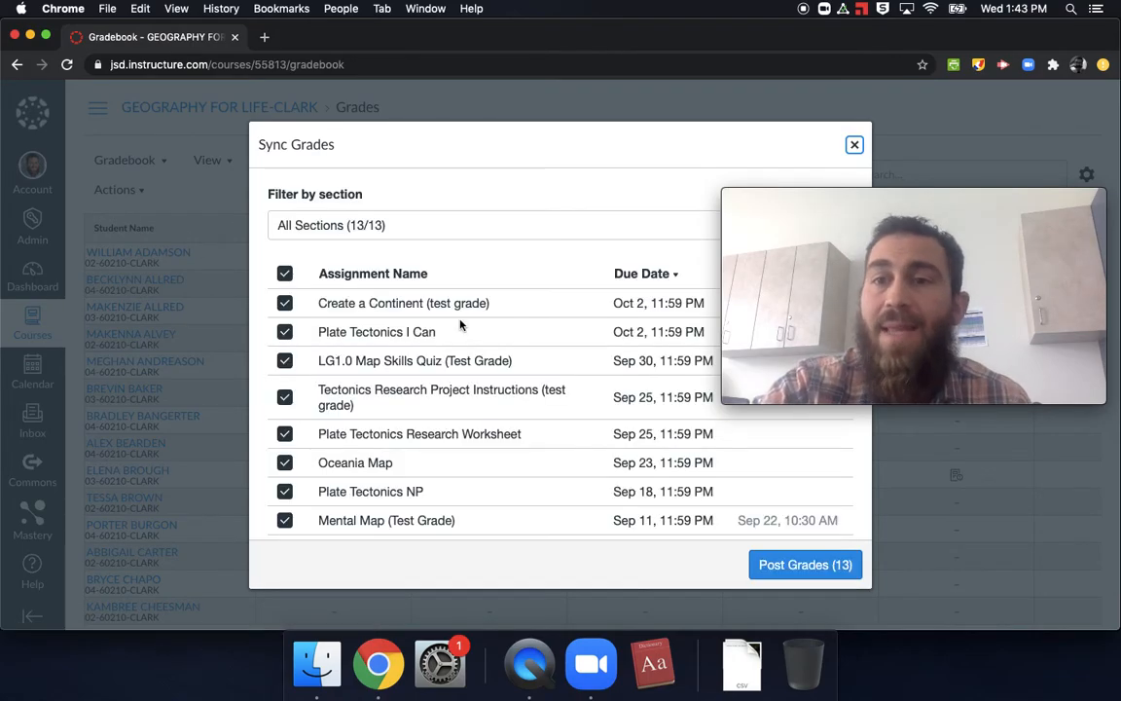
scroll(453, 358, "down", 5)
scroll(453, 358, "down", 1)
scroll(453, 358, "up", 4)
scroll(454, 358, "down", 2)
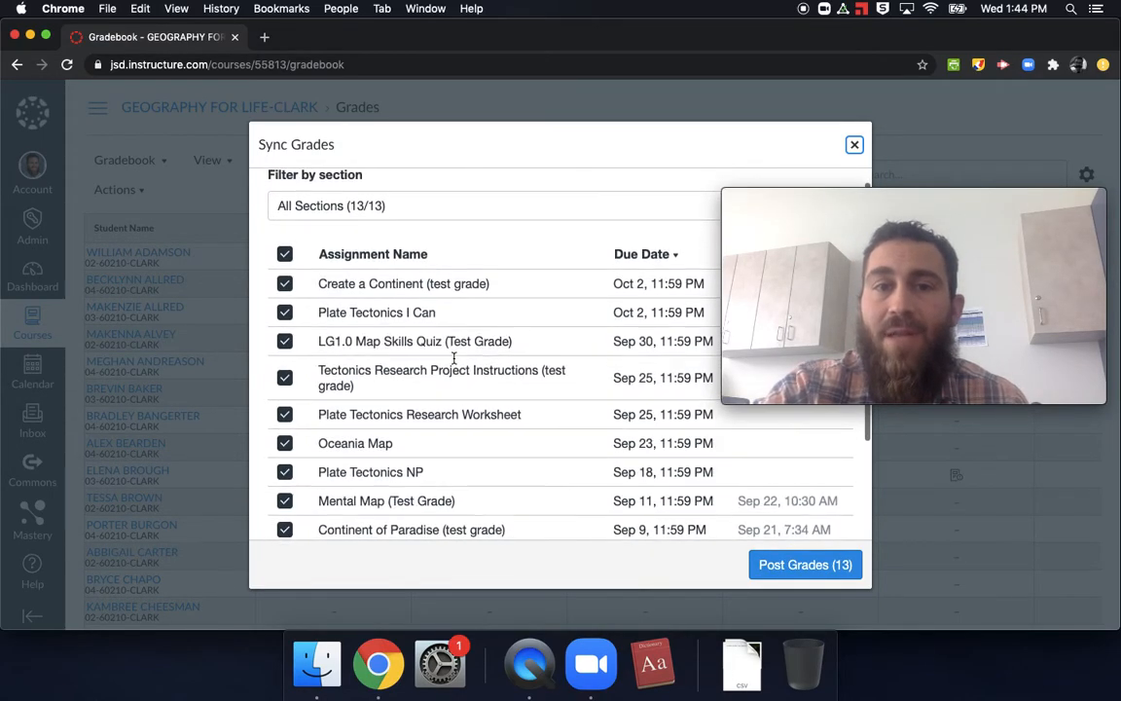
scroll(454, 358, "up", 1)
scroll(453, 359, "up", 2)
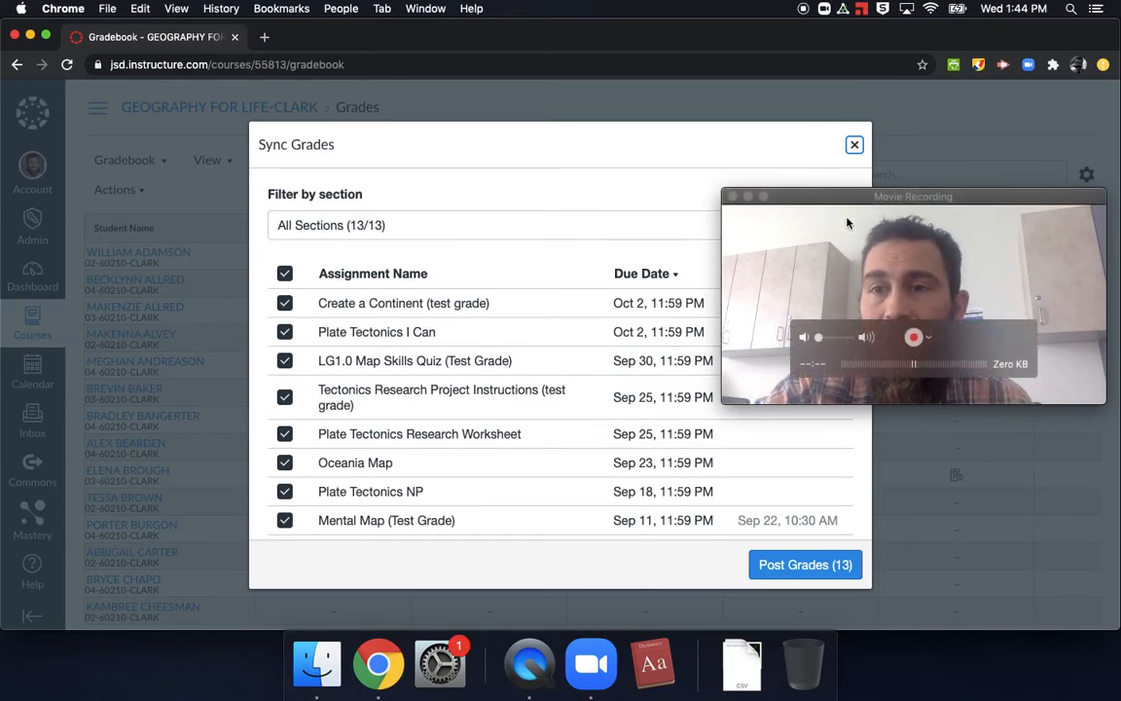
Step: Exclude Create a Continent, Plate Tectonics I Can, Tectonics Research Project Instructions and Plate Tectonics Research Worksheet from the grade sync
left_click_drag(873, 198, 865, 34)
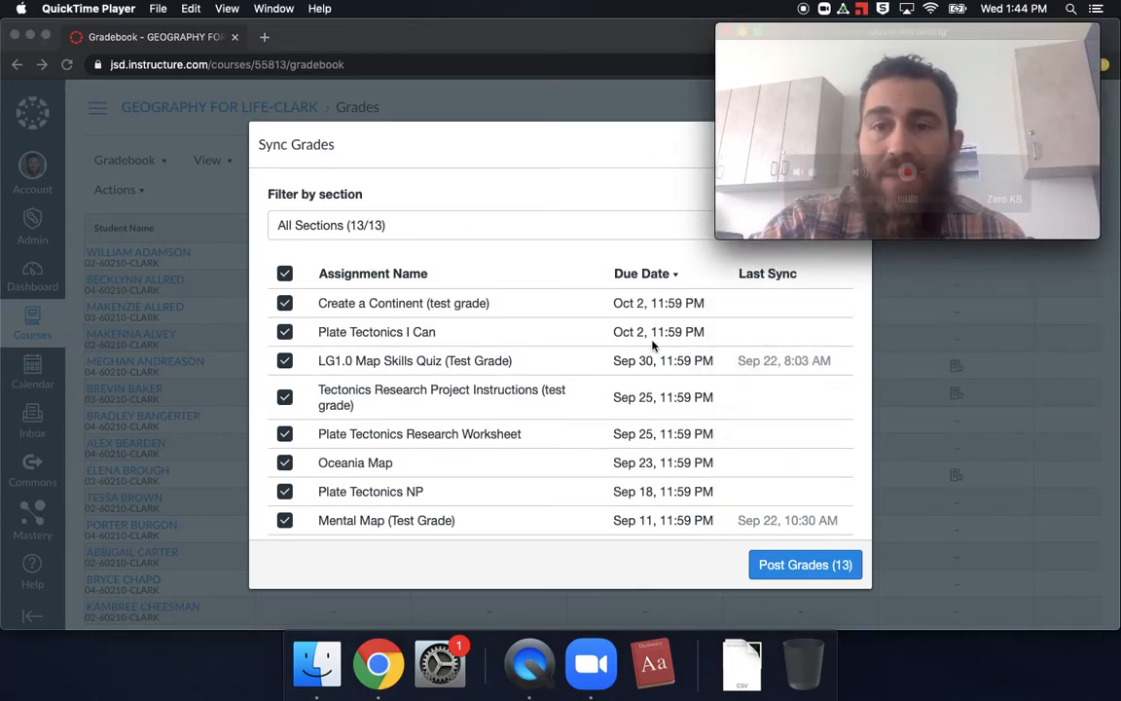
left_click(286, 303)
left_click(286, 303)
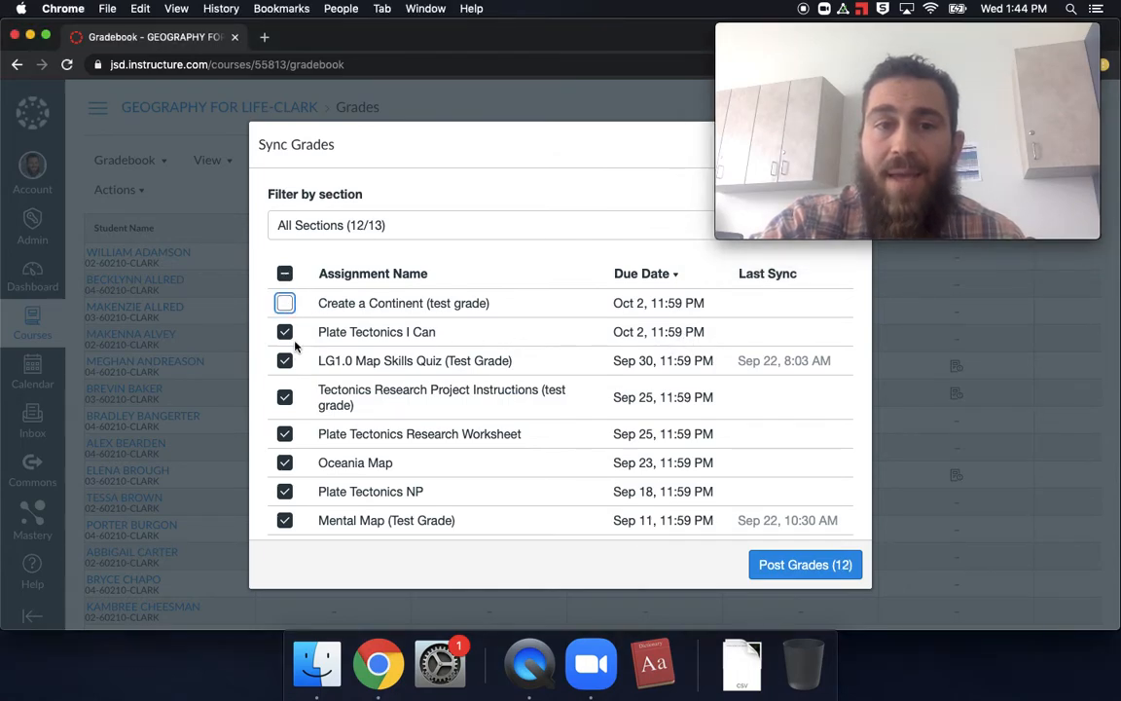
left_click(285, 332)
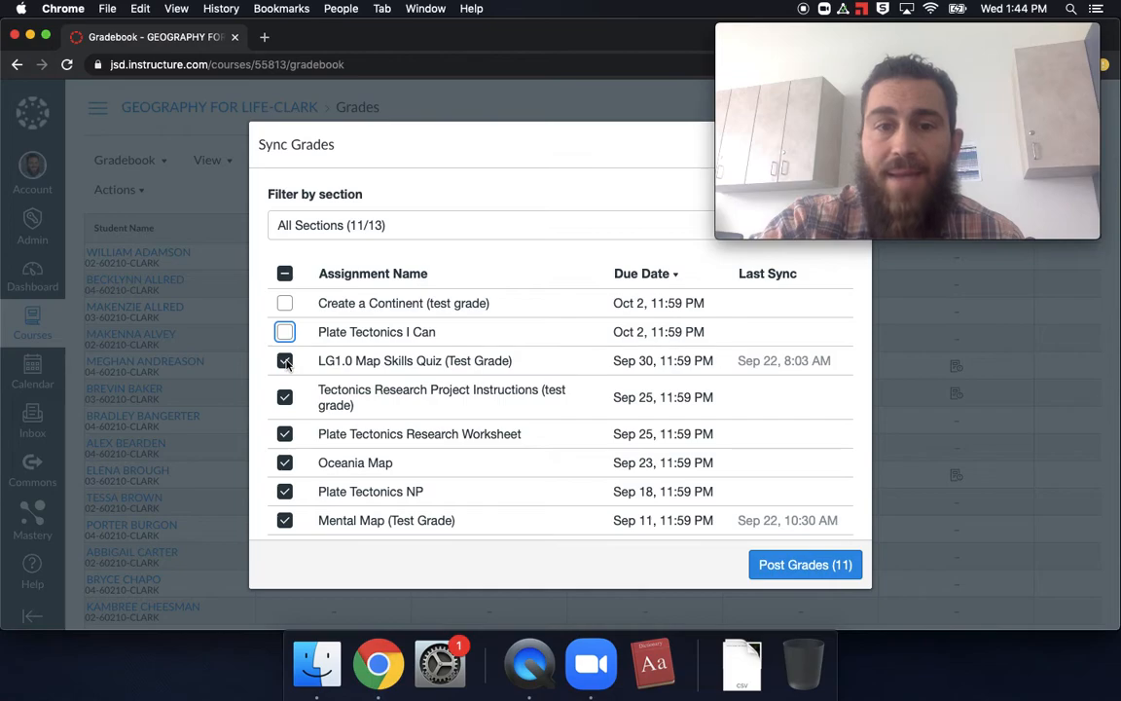
left_click(284, 396)
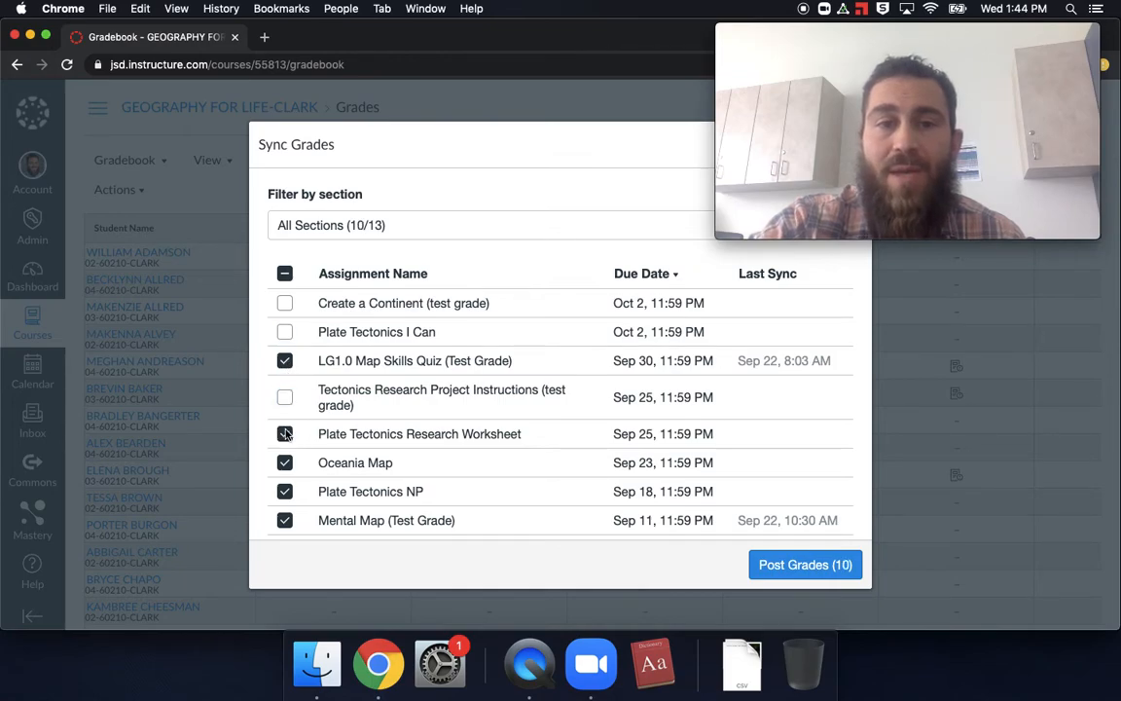
left_click(286, 434)
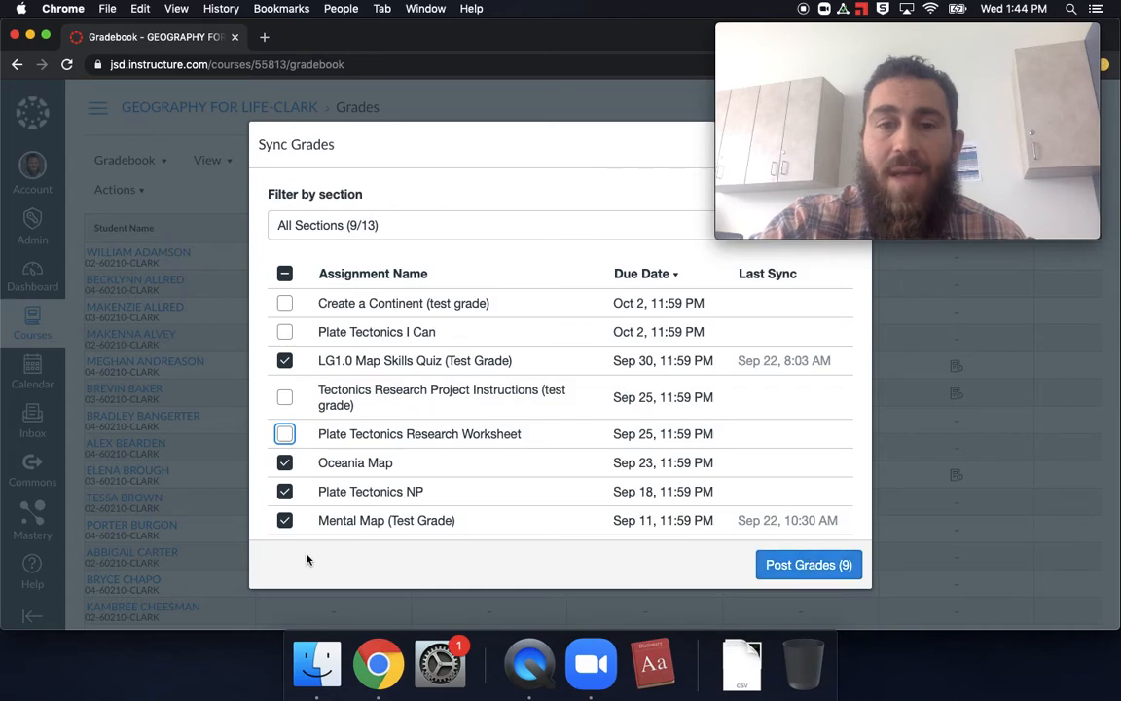
Step: Post the grades of the assignments still selected and open the sync's progress page
left_click(794, 566)
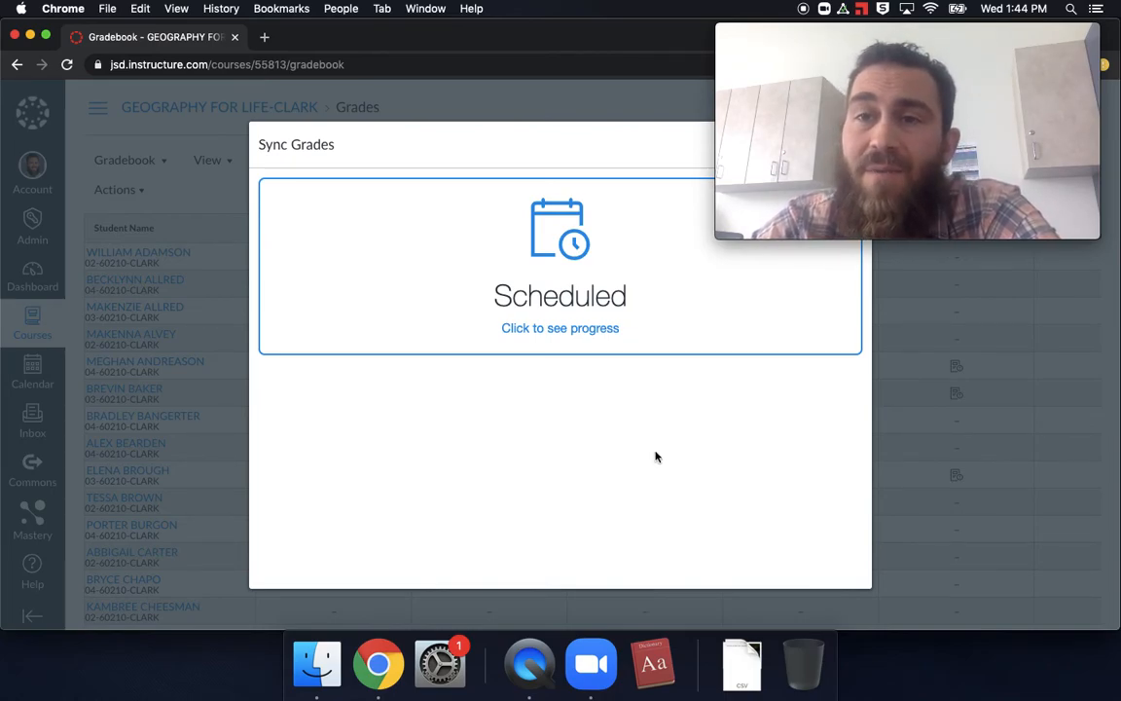
left_click(528, 281)
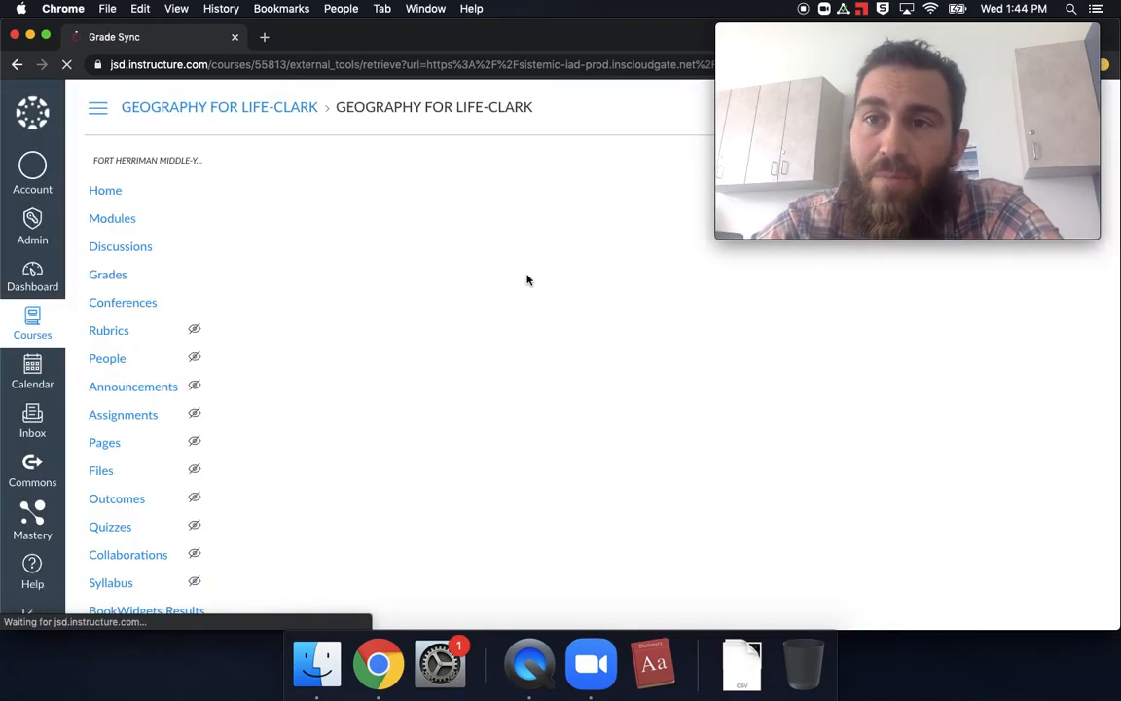